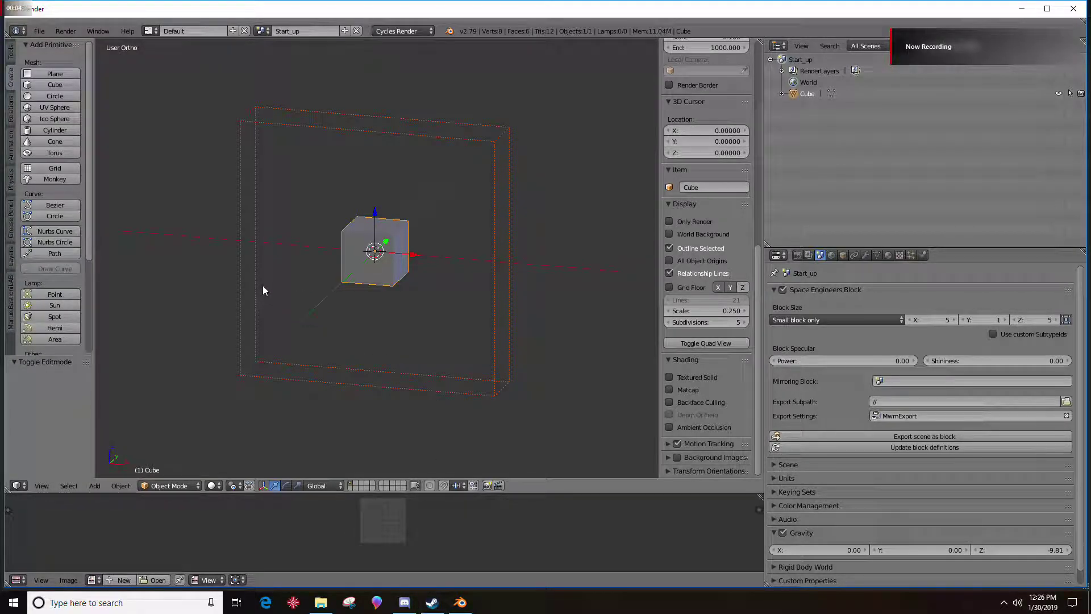
# Step: In front view, scale the cube's mesh by 5 along Z to make it five times taller
pyautogui.press('Tab')
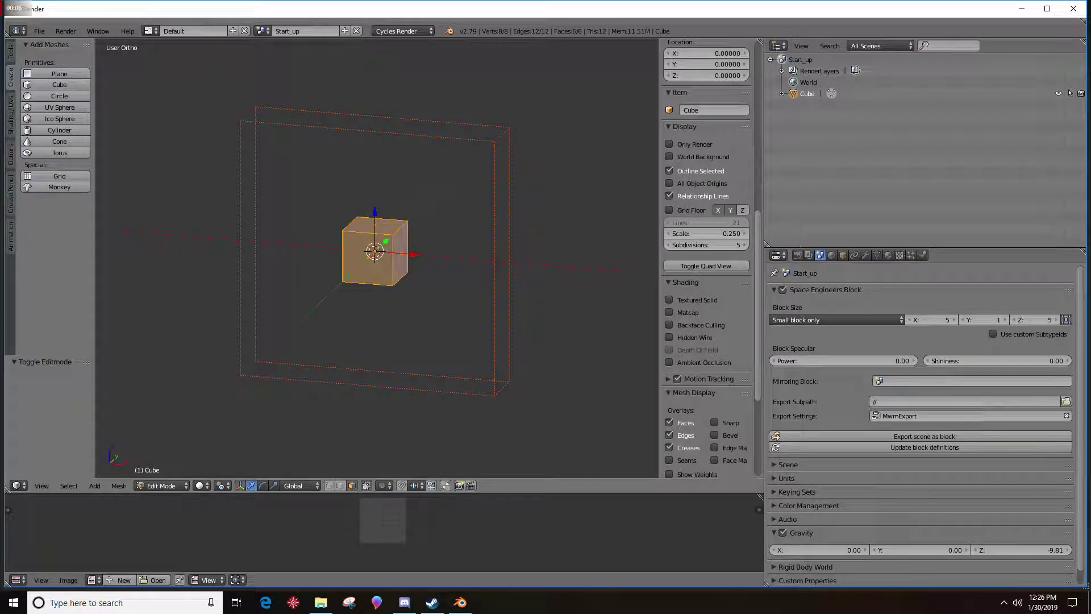
pyautogui.press('KP_1')
pyautogui.press('Tab')
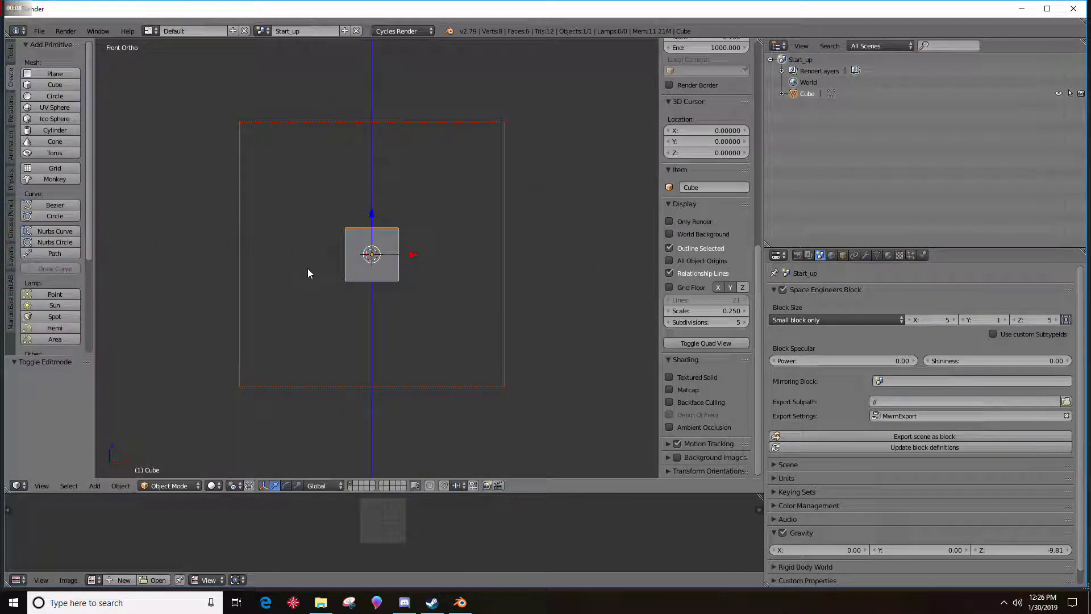
pyautogui.press('Tab')
pyautogui.press('s')
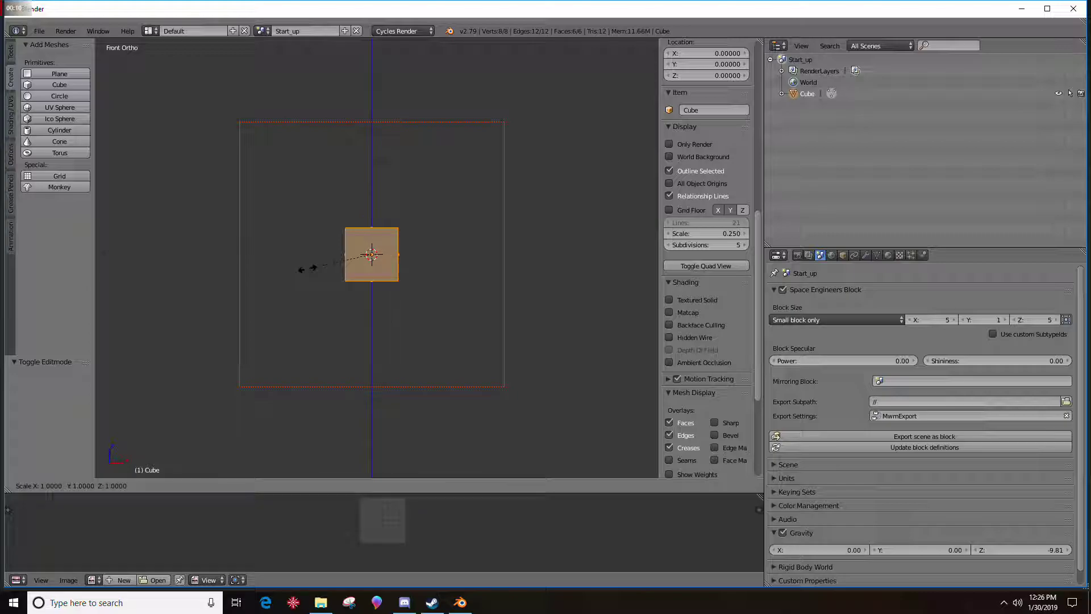
pyautogui.press('z')
pyautogui.press('5')
pyautogui.press('Return')
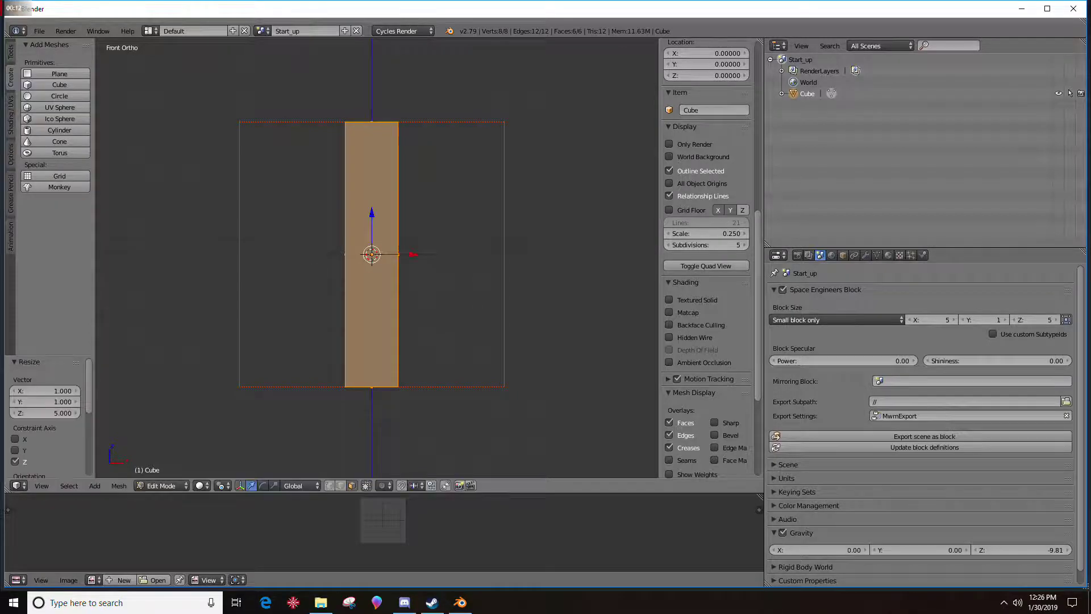
# Step: Scale it by 5 along X into a square panel, leave Edit Mode and orbit to inspect
pyautogui.press('s')
pyautogui.press('x')
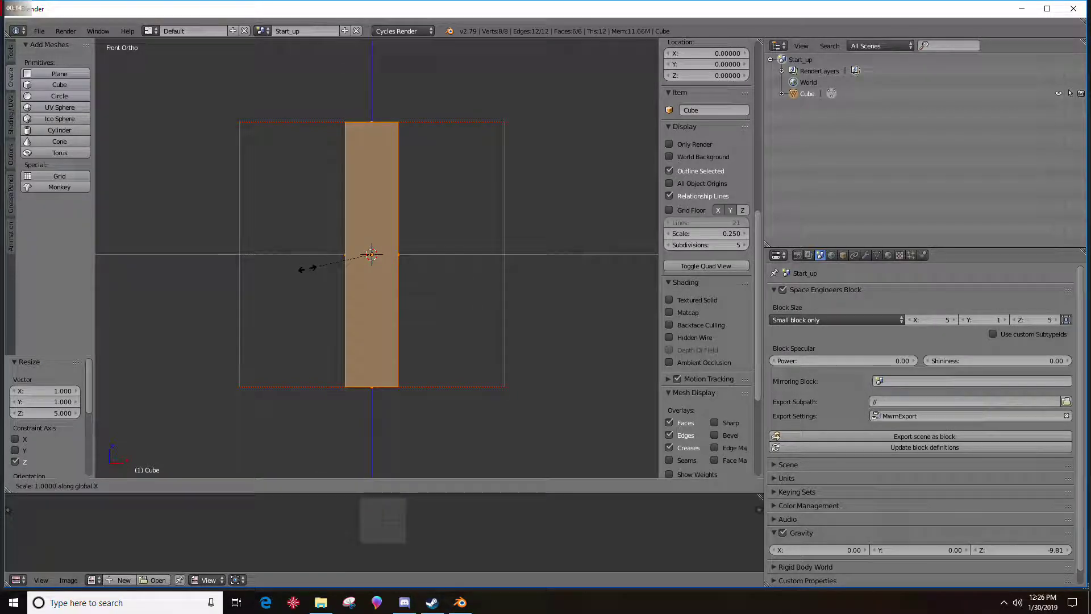
pyautogui.press('5')
pyautogui.press('Return')
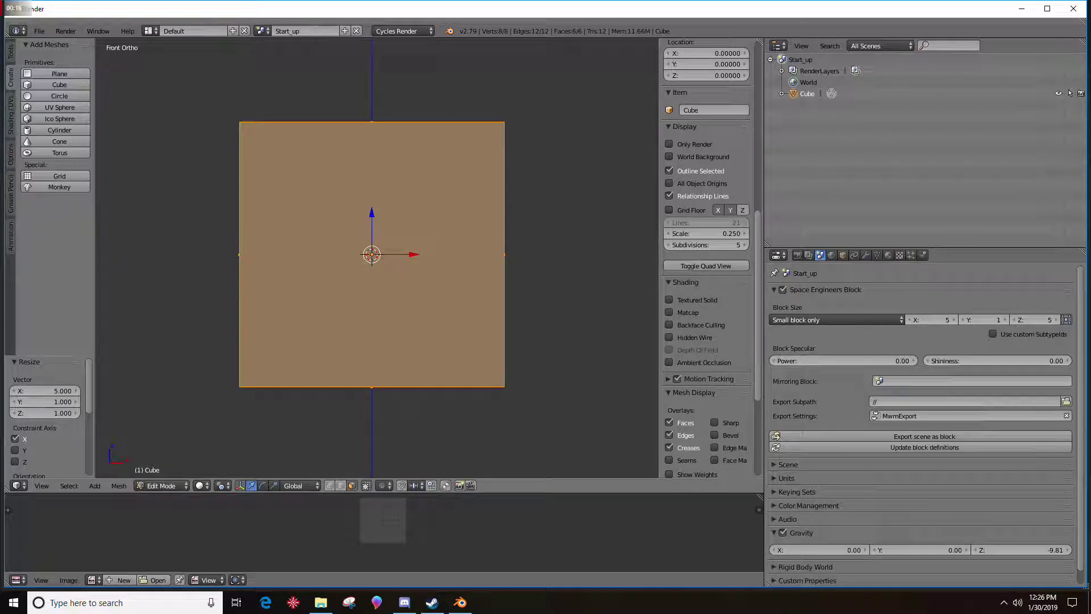
pyautogui.press('Tab')
pyautogui.moveTo(369, 210)
pyautogui.mouseDown(button='middle')
pyautogui.moveTo(336, 237)
pyautogui.moveTo(334, 258)
pyautogui.moveTo(342, 245)
pyautogui.moveTo(377, 248)
pyautogui.mouseUp(button='middle')
# Step: Add a new cube and shift its mesh −0.08 along Y toward the panel front
pyautogui.click(54, 85)
pyautogui.press('Tab')
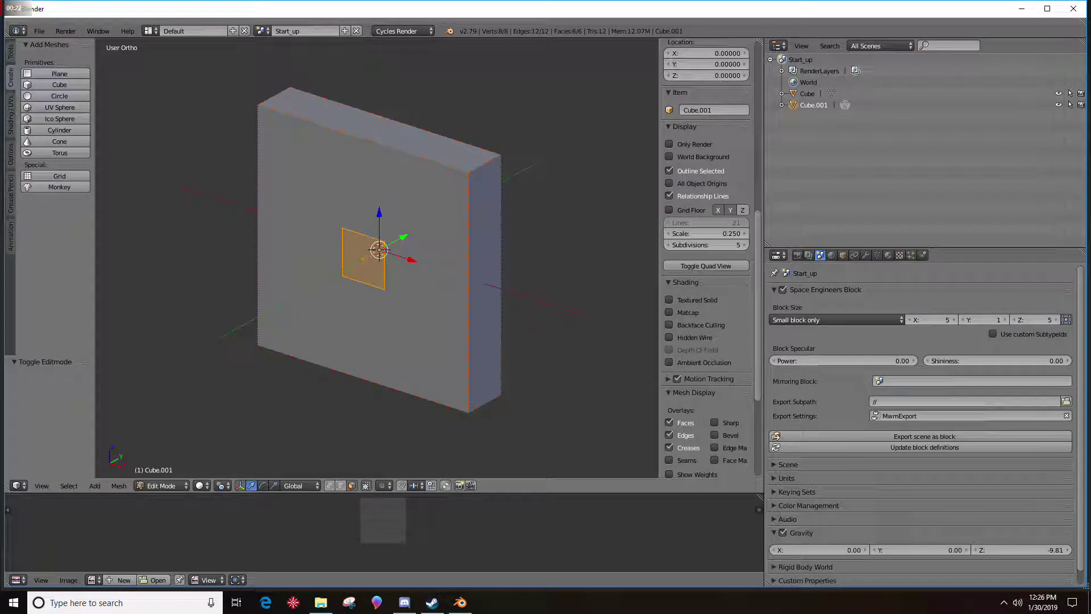
pyautogui.press('g')
pyautogui.press('y')
pyautogui.click(379, 250)
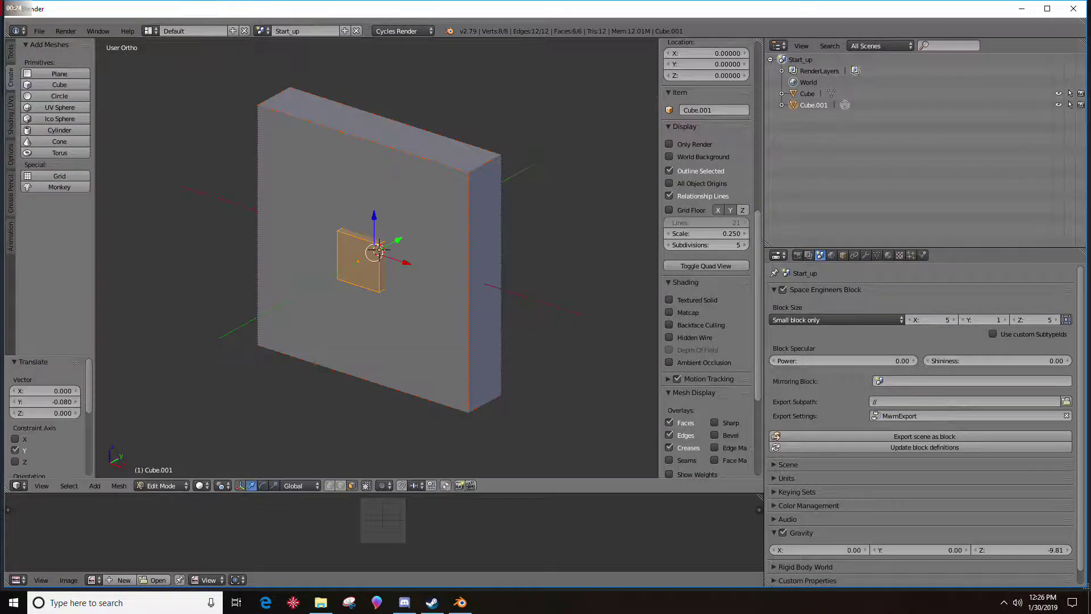
# Step: Check the cube's depth from the right side in wireframe, then return to front view and Object Mode
pyautogui.press('KP_3')
pyautogui.press('z')
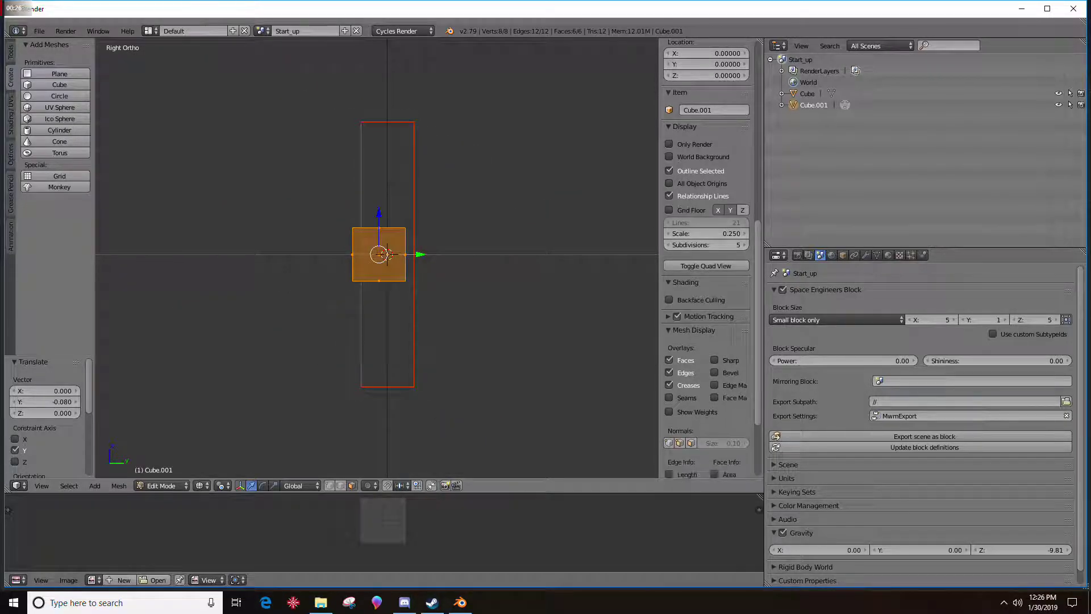
pyautogui.press('z')
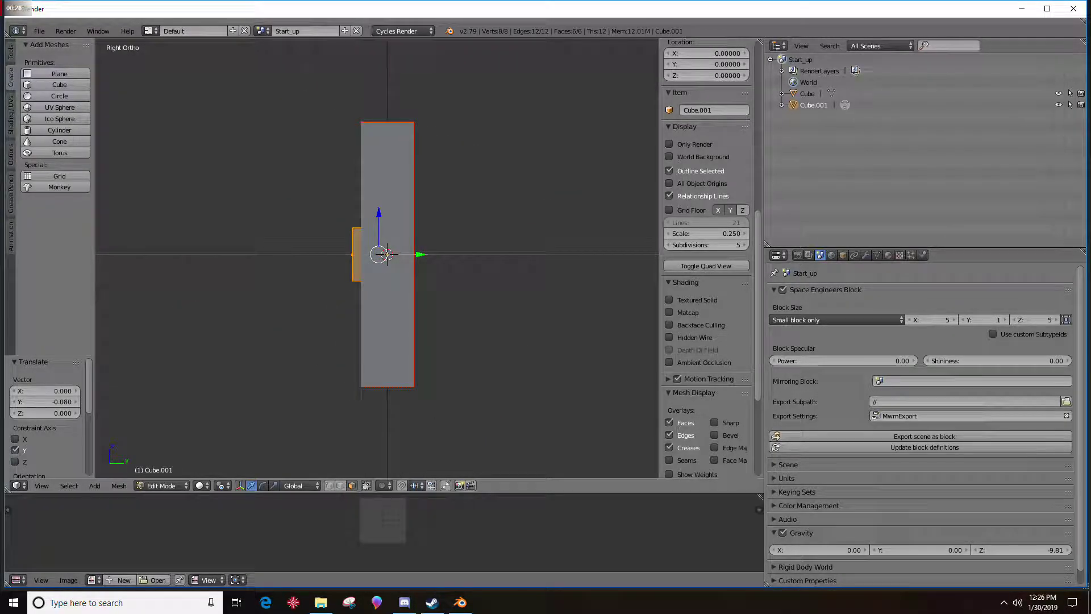
pyautogui.press('KP_1')
pyautogui.press('Tab')
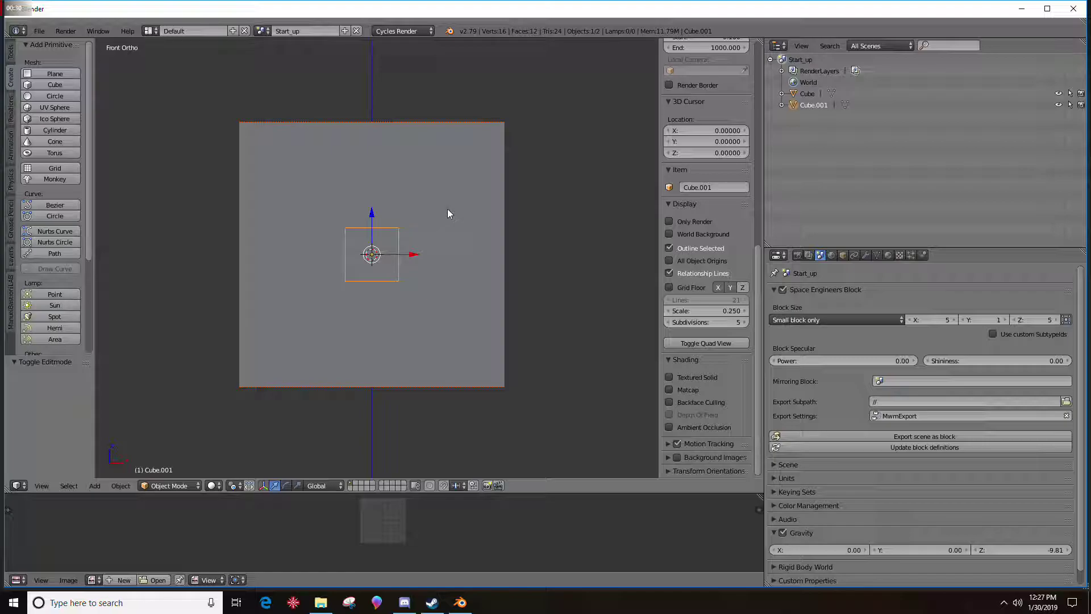
# Step: Move the small cube to the panel's top-left corner, scale it to 0.793, and fine-tune its position
pyautogui.moveTo(372, 215); pyautogui.dragTo(385, 117)
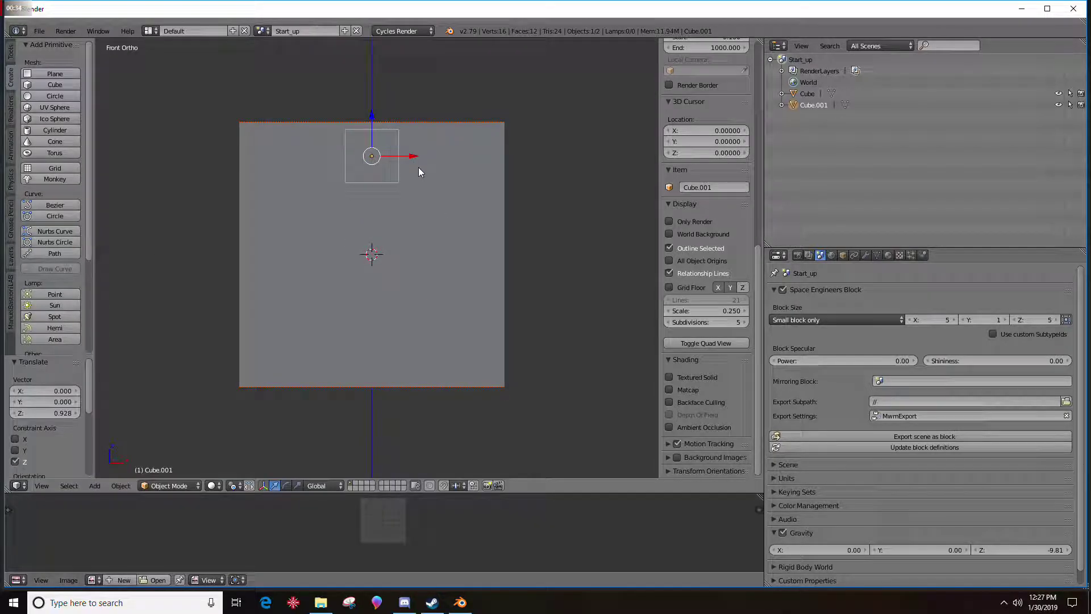
pyautogui.moveTo(415, 156); pyautogui.dragTo(318, 166)
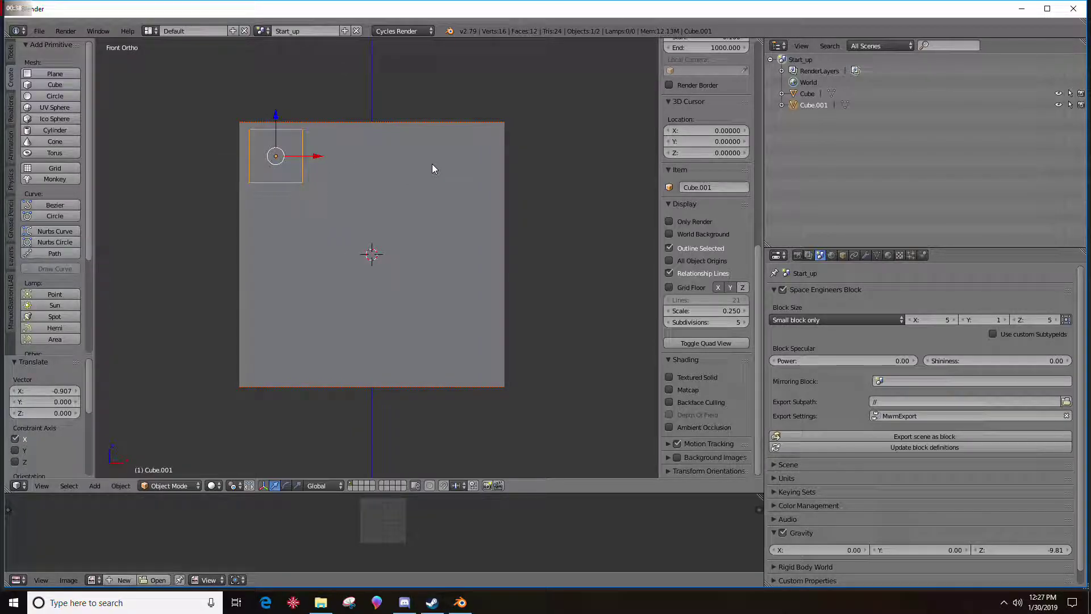
pyautogui.press('s')
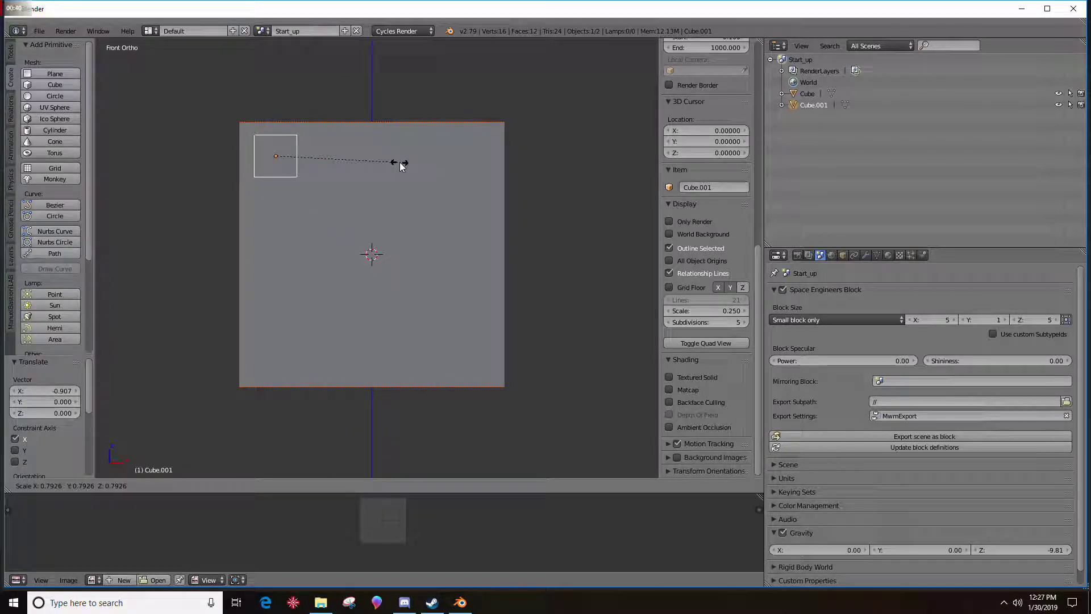
pyautogui.click(401, 165)
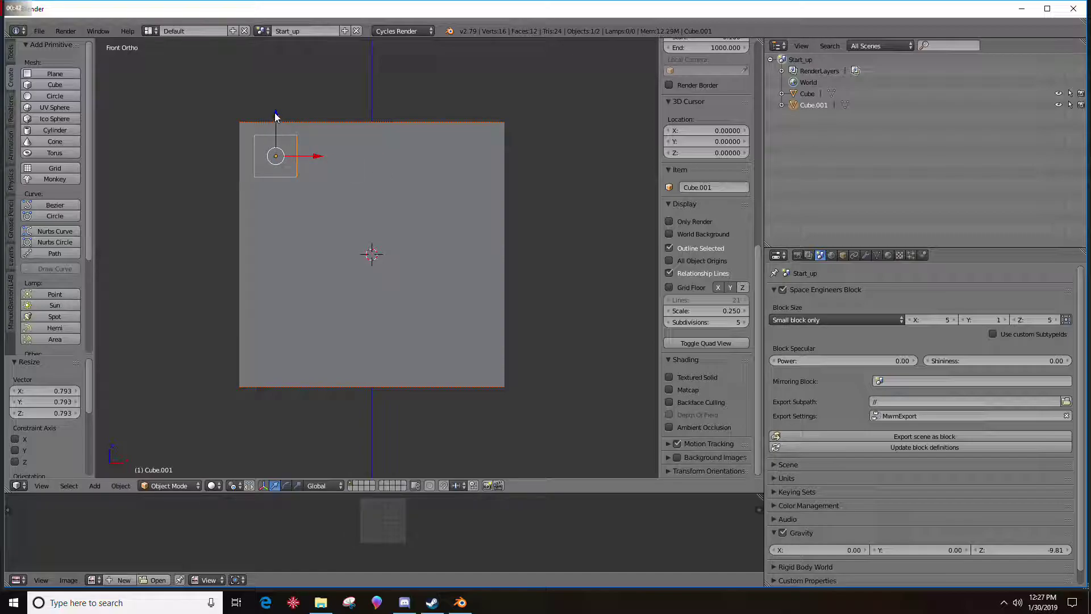
pyautogui.moveTo(275, 112); pyautogui.dragTo(275, 109)
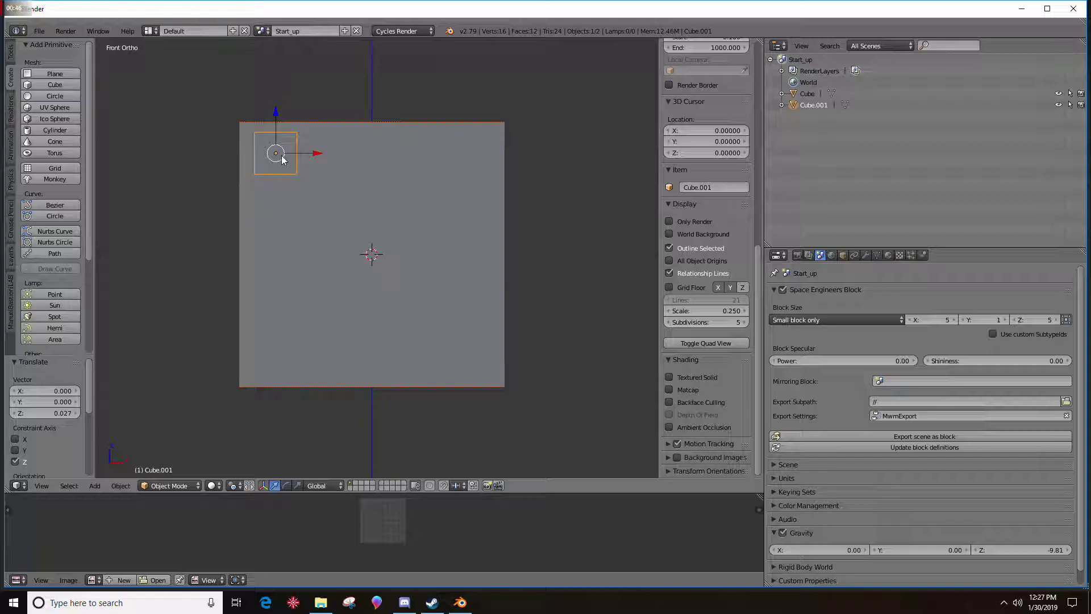
pyautogui.moveTo(317, 156); pyautogui.dragTo(313, 155)
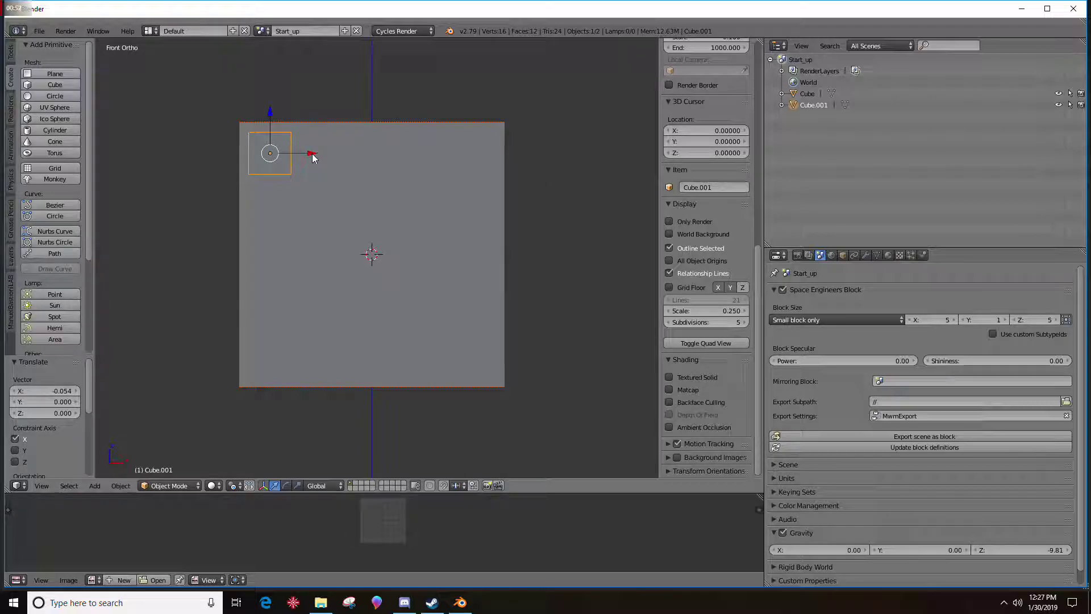
pyautogui.press('Tab')
pyautogui.moveTo(293, 186)
pyautogui.mouseDown(button='middle')
pyautogui.moveTo(318, 193)
pyautogui.moveTo(247, 202)
pyautogui.moveTo(236, 240)
pyautogui.moveTo(308, 182)
pyautogui.mouseUp(button='middle')
pyautogui.press('Tab')
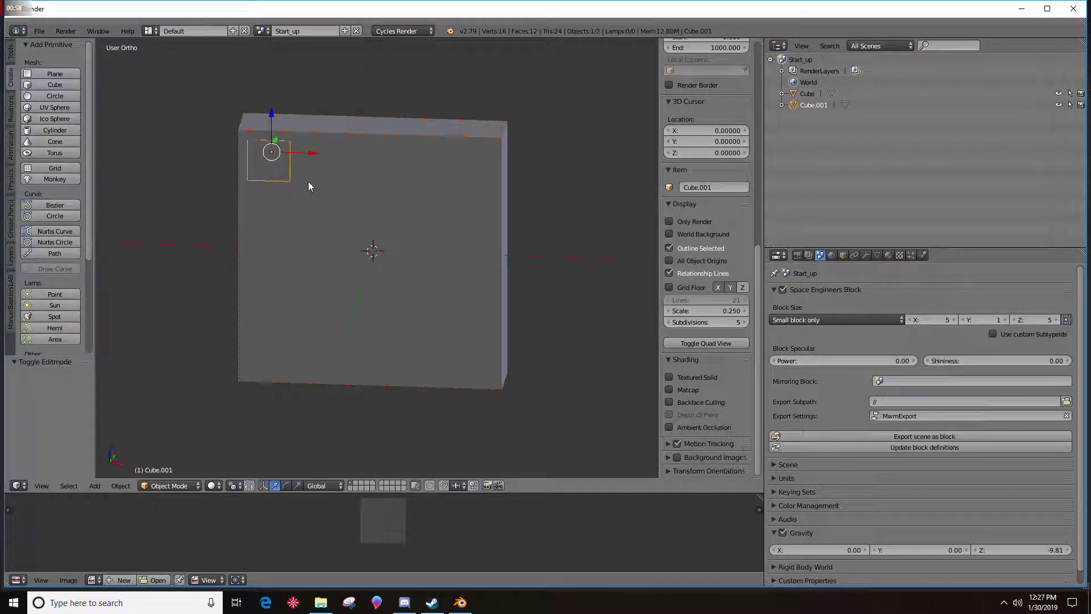
# Step: Duplicate the corner cube and slide the copy right as the second top-row cutter
pyautogui.hotkey('shift', 'd')
pyautogui.rightClick(316, 169)
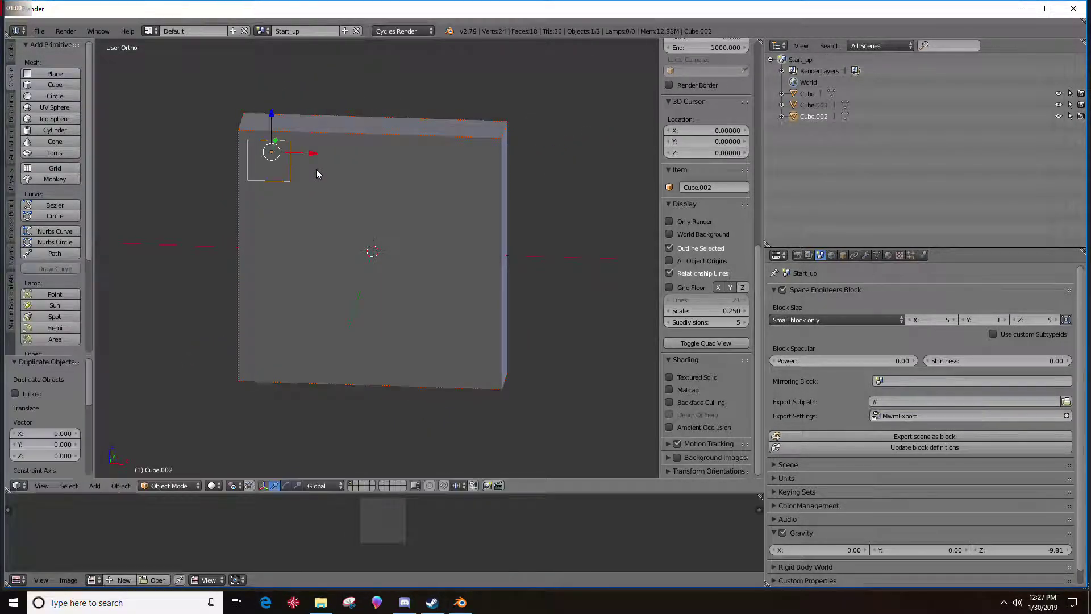
pyautogui.press('KP_1')
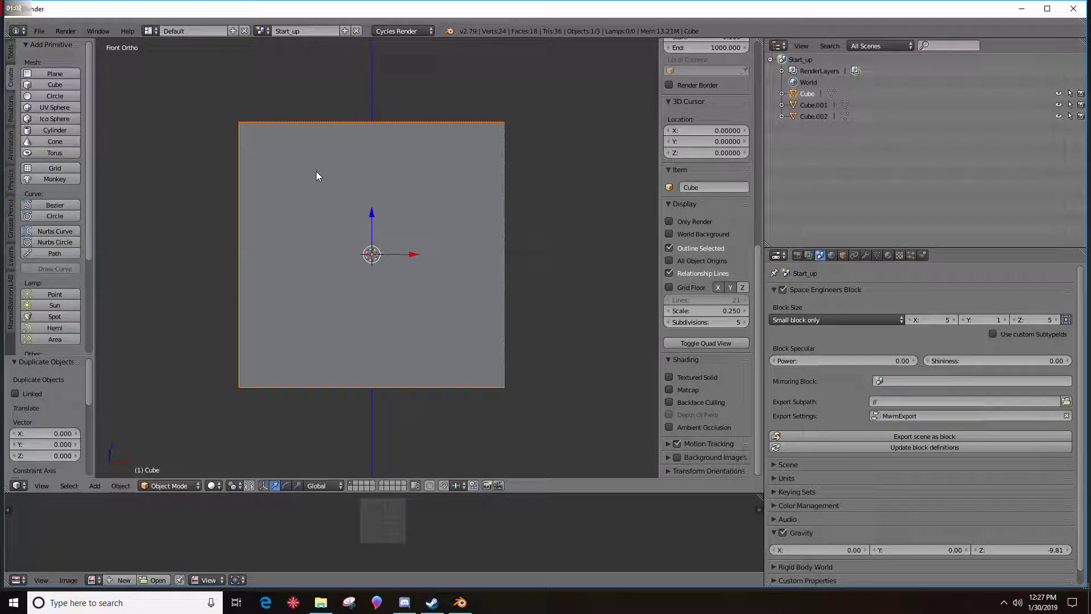
pyautogui.click(808, 117)
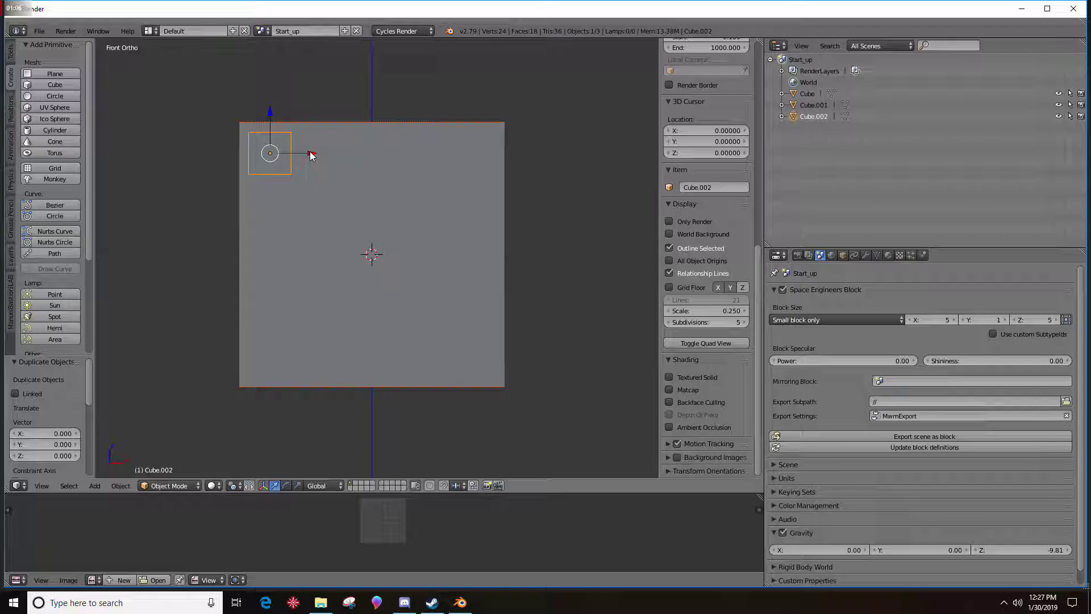
pyautogui.moveTo(310, 154); pyautogui.dragTo(367, 165)
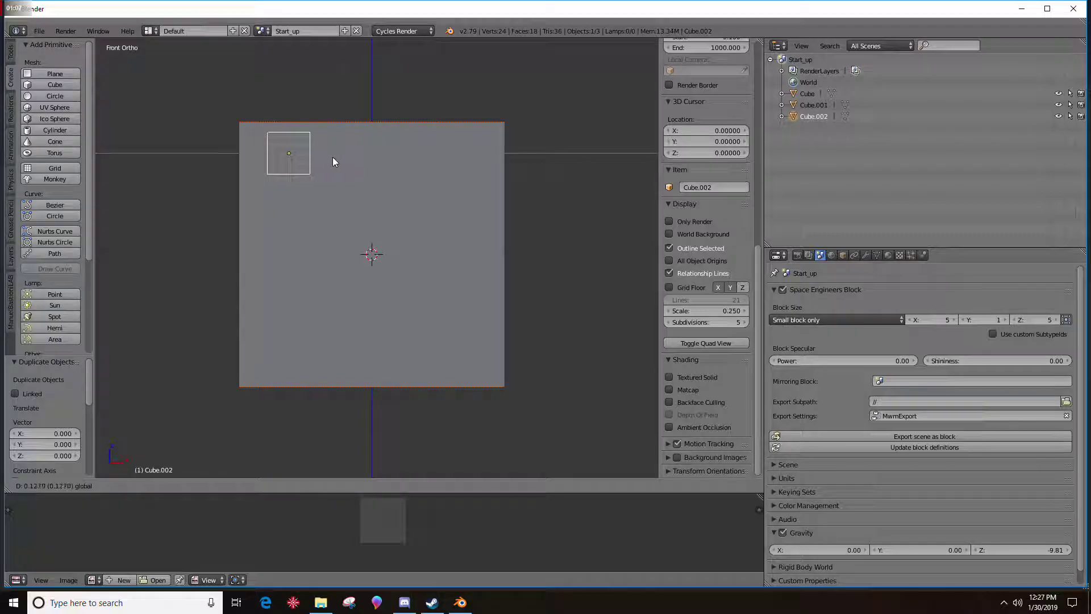
pyautogui.moveTo(366, 161); pyautogui.dragTo(445, 163)
# Step: Add more copies along the panel's top, sliding them right to complete a row of four
pyautogui.hotkey('shift', 'd')
pyautogui.rightClick(378, 161)
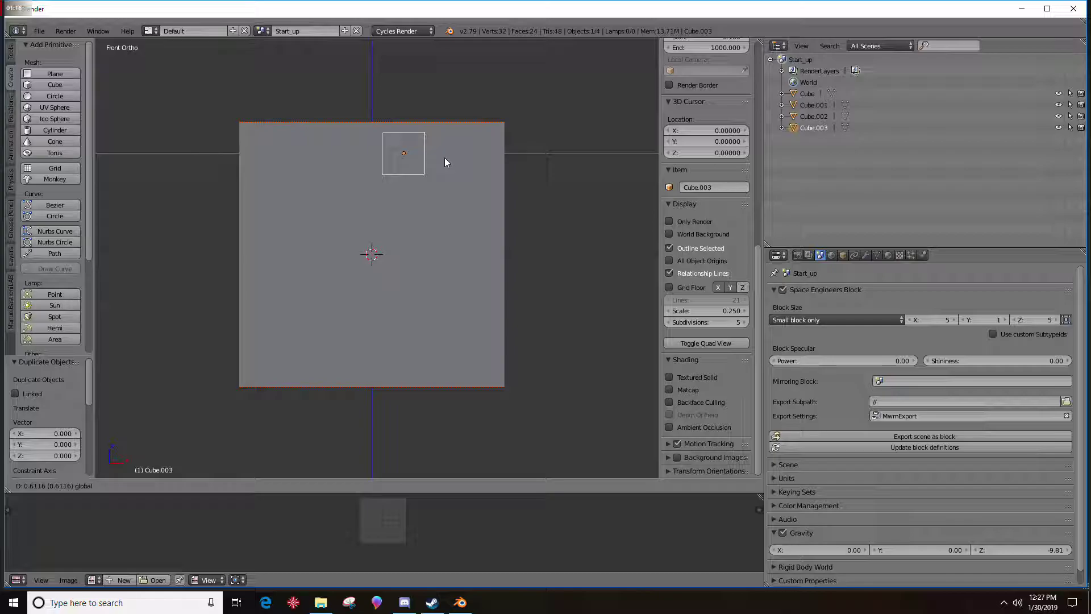
pyautogui.rightClick(445, 158)
pyautogui.hotkey('shift', 'd')
pyautogui.rightClick(440, 162)
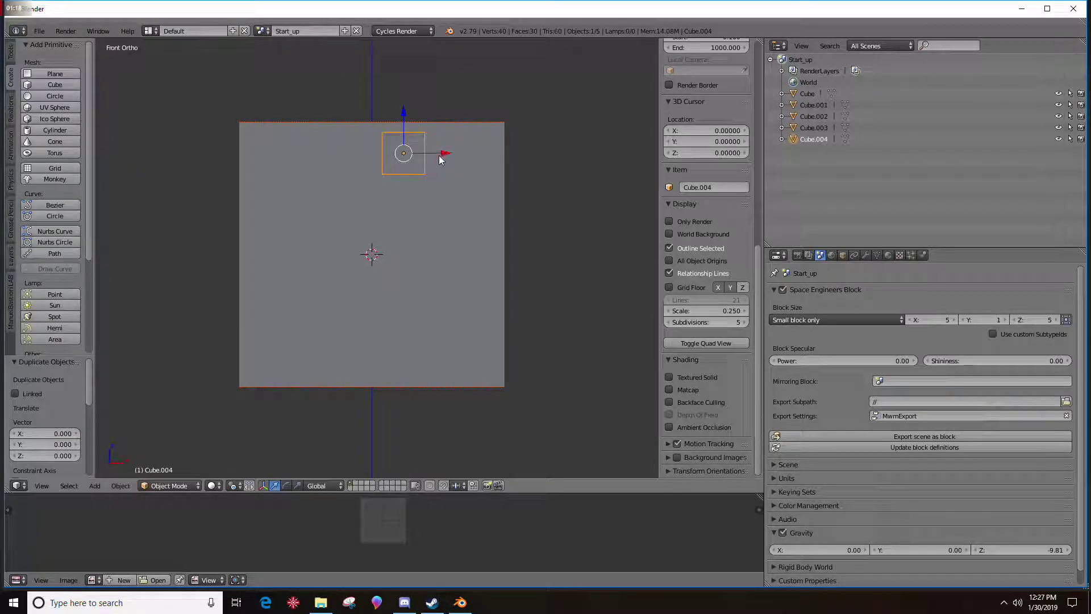
pyautogui.moveTo(449, 152); pyautogui.dragTo(514, 152)
pyautogui.press('Tab')
pyautogui.moveTo(513, 152)
pyautogui.mouseDown(button='middle')
pyautogui.moveTo(495, 187)
pyautogui.moveTo(483, 170)
pyautogui.mouseUp(button='middle')
pyautogui.press('Tab')
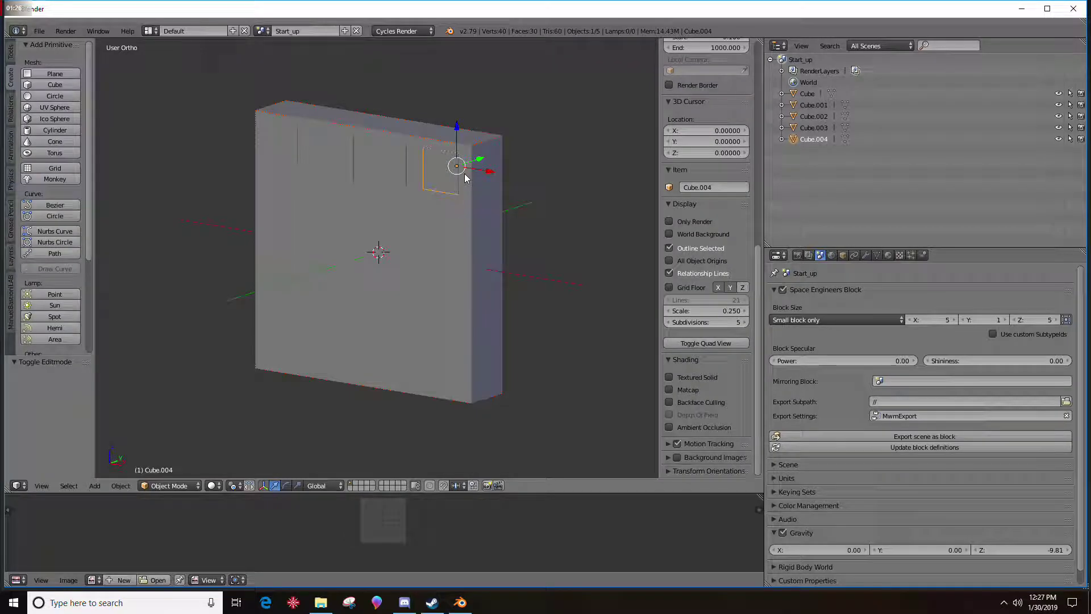
# Step: Select the four top-row cubes, duplicate them and move the copied row down the panel
pyautogui.keyDown('ctrl'); pyautogui.click(806, 127); pyautogui.keyUp('ctrl')
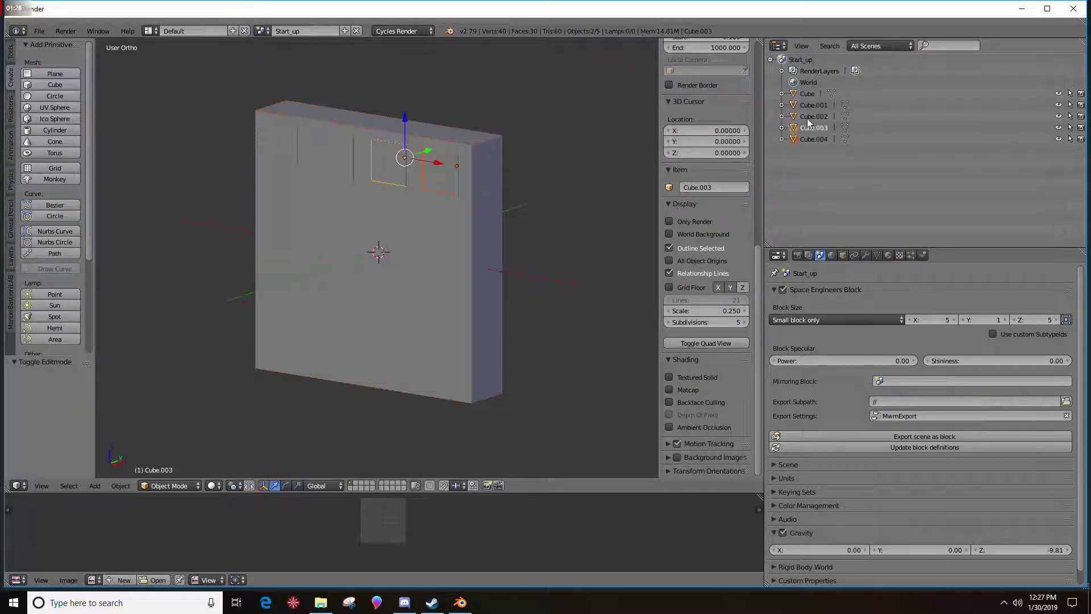
pyautogui.keyDown('ctrl'); pyautogui.click(809, 108); pyautogui.keyUp('ctrl')
pyautogui.hotkey('shift', 'd')
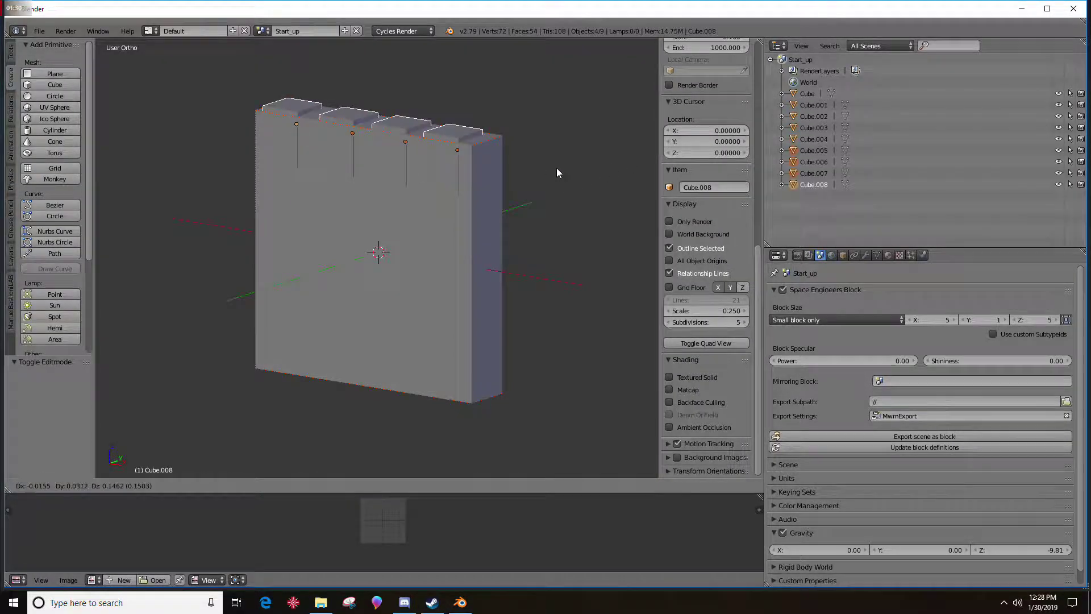
pyautogui.rightClick(503, 166)
pyautogui.moveTo(297, 103); pyautogui.dragTo(302, 219)
# Step: Duplicate the cube row again, undo a misplaced move and nudge the row up in front view
pyautogui.hotkey('shift', 'd')
pyautogui.rightClick(316, 229)
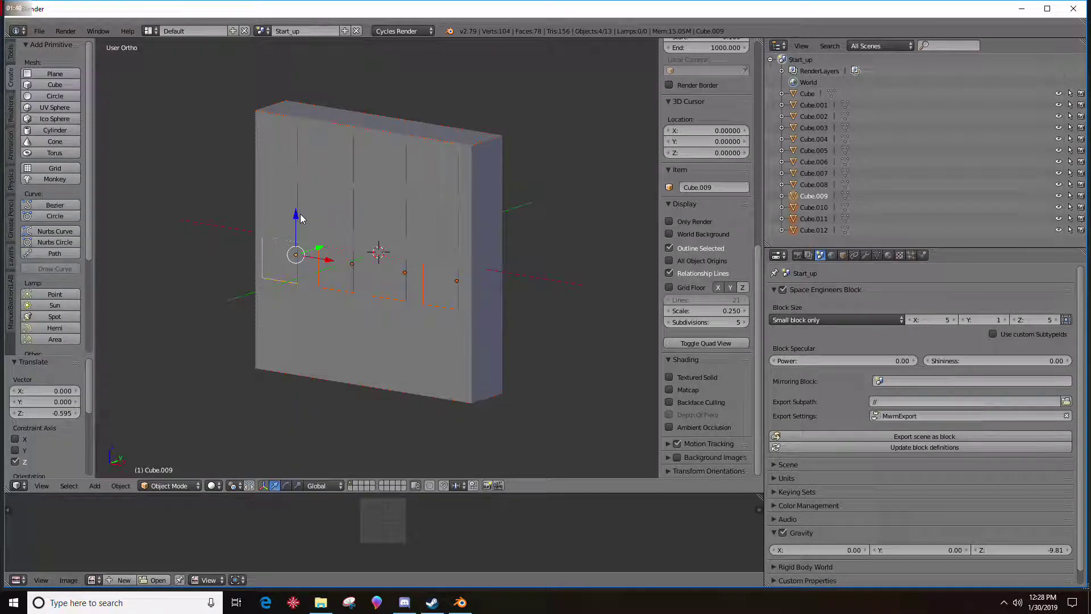
pyautogui.moveTo(301, 219); pyautogui.dragTo(284, 185, button='middle')
pyautogui.press('KP_1')
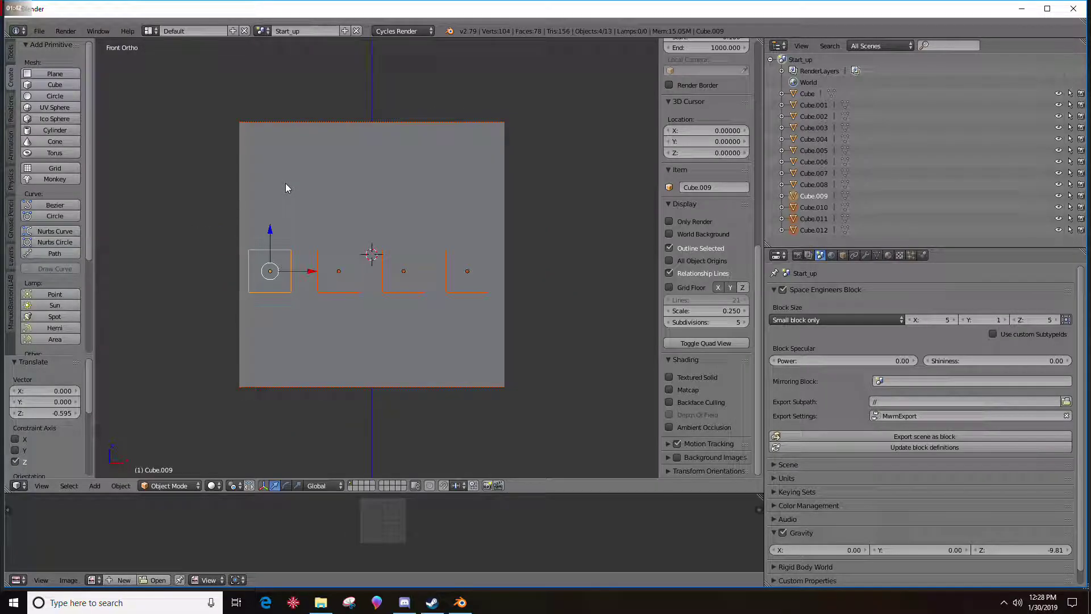
pyautogui.hotkey('ctrl', 'z')
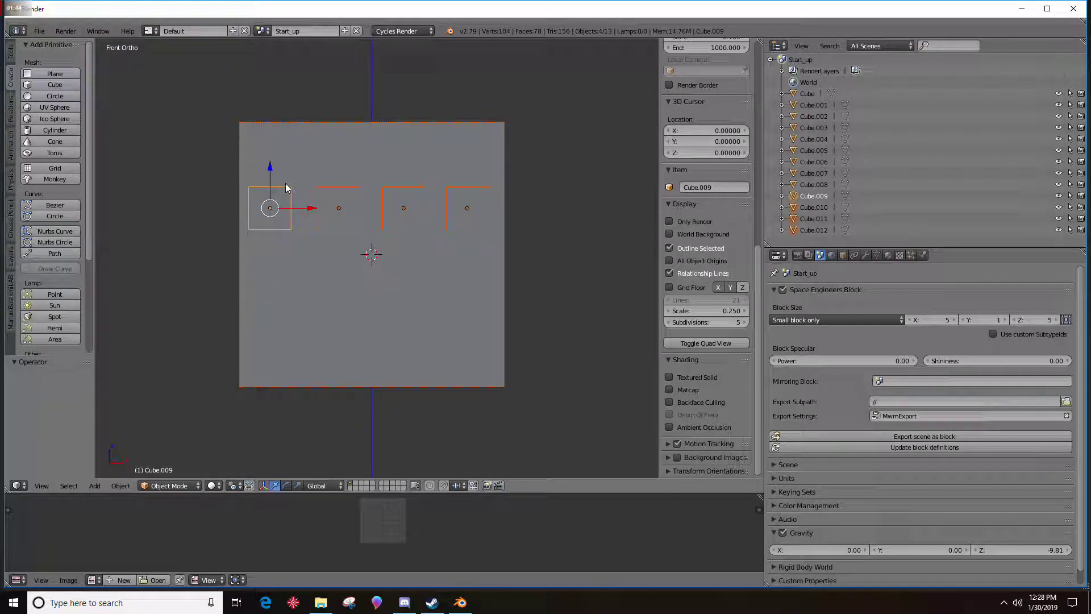
pyautogui.moveTo(271, 167); pyautogui.dragTo(270, 165)
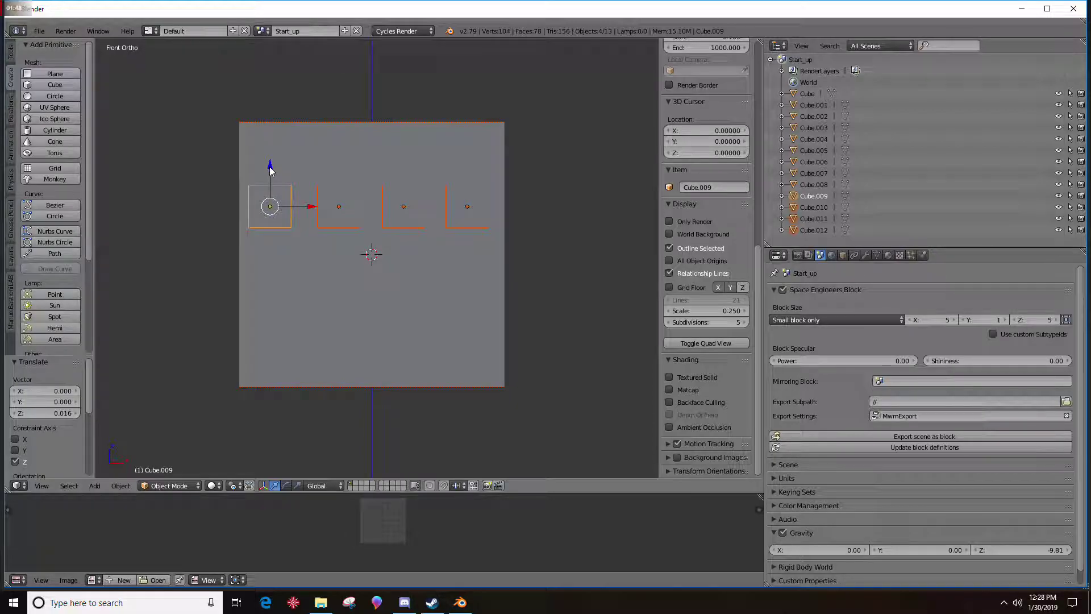
# Step: Duplicate the row across the panel middle, then check it from the right in wireframe
pyautogui.hotkey('shift', 'd')
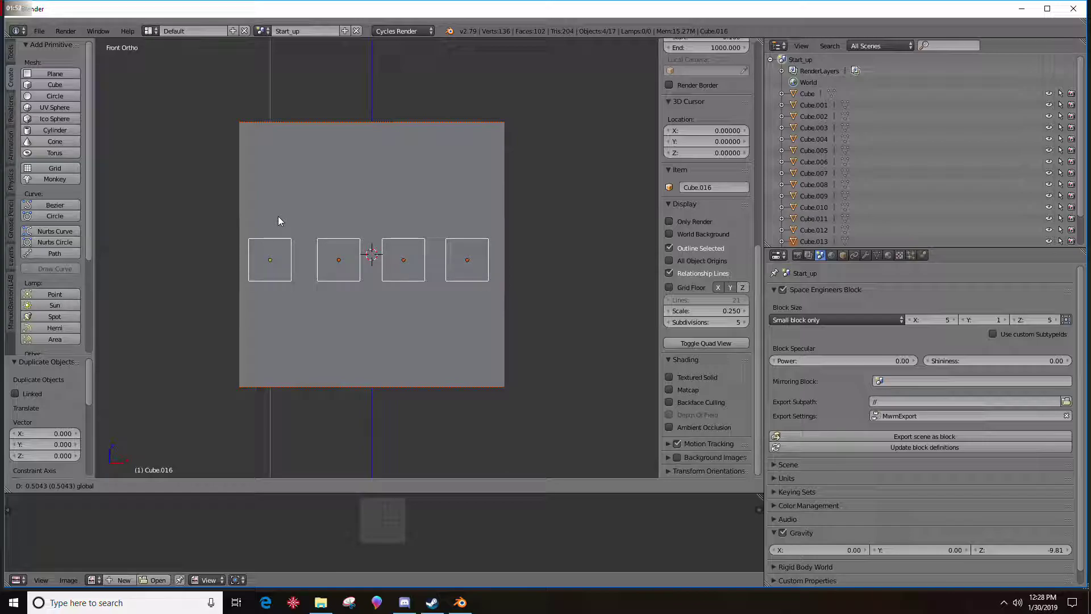
pyautogui.click(278, 221)
pyautogui.press('Tab')
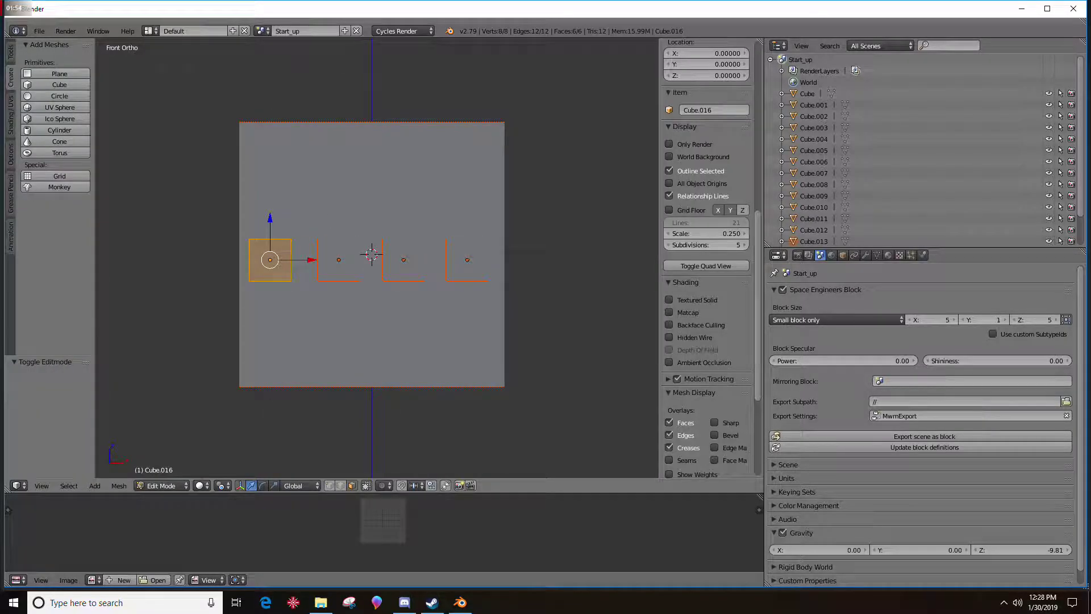
pyautogui.moveTo(283, 220)
pyautogui.mouseDown(button='middle')
pyautogui.moveTo(318, 227)
pyautogui.moveTo(268, 225)
pyautogui.moveTo(322, 271)
pyautogui.moveTo(498, 220)
pyautogui.moveTo(407, 221)
pyautogui.mouseUp(button='middle')
pyautogui.press('Tab')
pyautogui.press('KP_3')
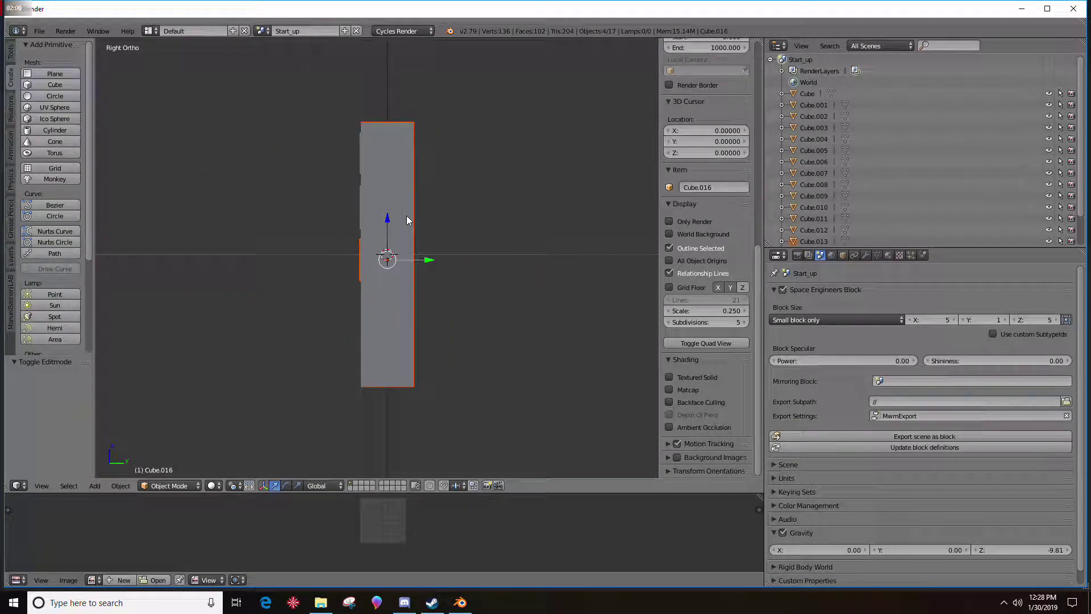
pyautogui.press('z')
pyautogui.press('z')
pyautogui.moveTo(427, 205); pyautogui.dragTo(537, 251, button='middle')
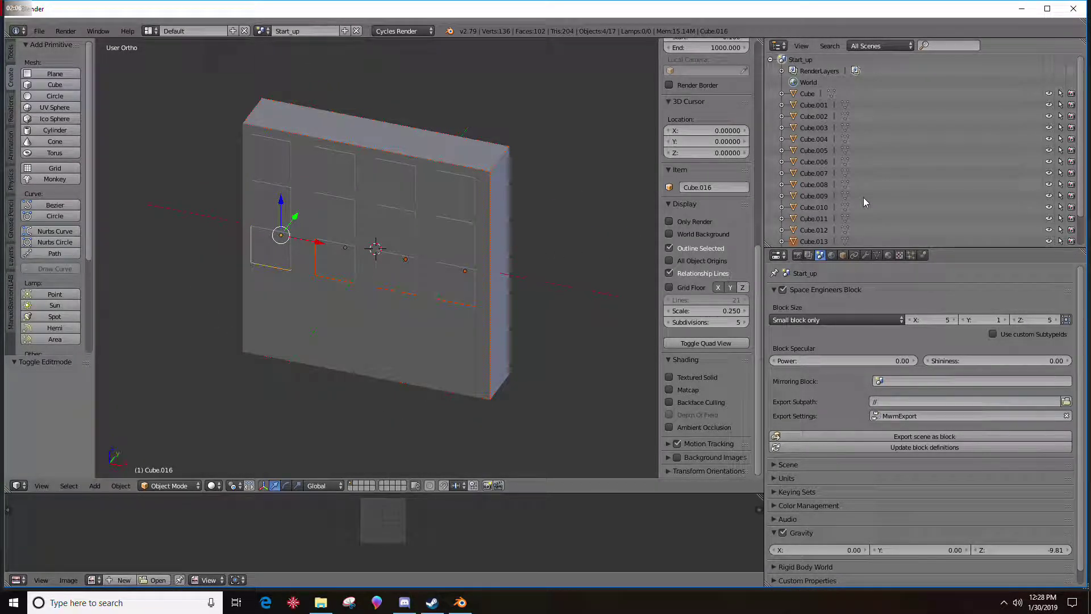
# Step: Select Cube.016 through Cube.001 plus the panel Cube in the outliner and join them with Ctrl+J
pyautogui.scroll(-3, 862, 199)
pyautogui.click(815, 241)
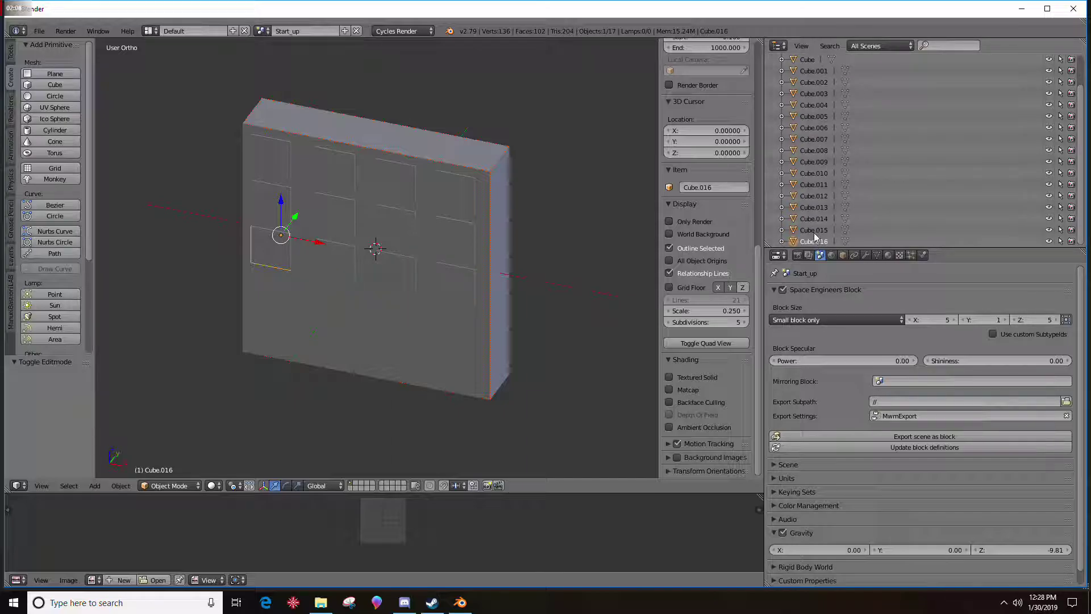
pyautogui.keyDown('ctrl'); pyautogui.click(815, 232); pyautogui.keyUp('ctrl')
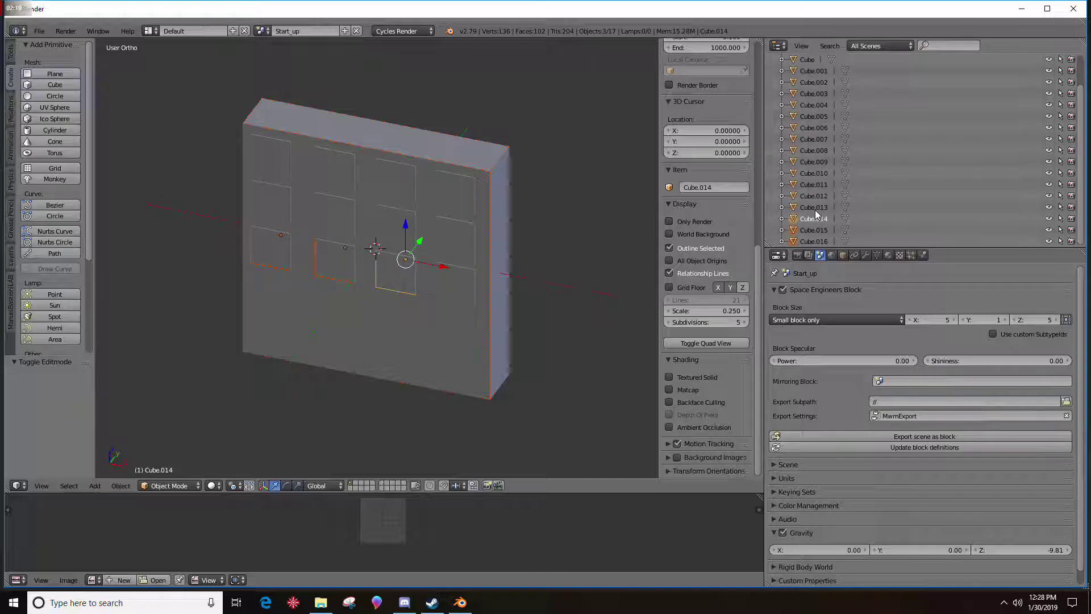
pyautogui.keyDown('ctrl'); pyautogui.click(815, 207); pyautogui.keyUp('ctrl')
pyautogui.keyDown('ctrl'); pyautogui.click(815, 185); pyautogui.keyUp('ctrl')
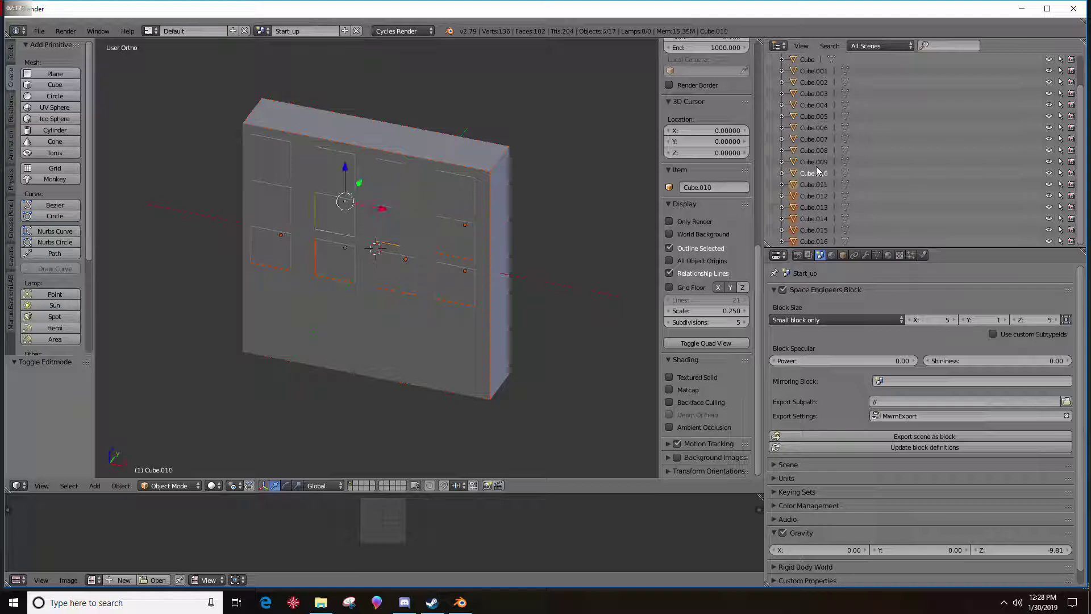
pyautogui.keyDown('ctrl'); pyautogui.click(816, 162); pyautogui.keyUp('ctrl')
pyautogui.keyDown('ctrl'); pyautogui.click(817, 139); pyautogui.keyUp('ctrl')
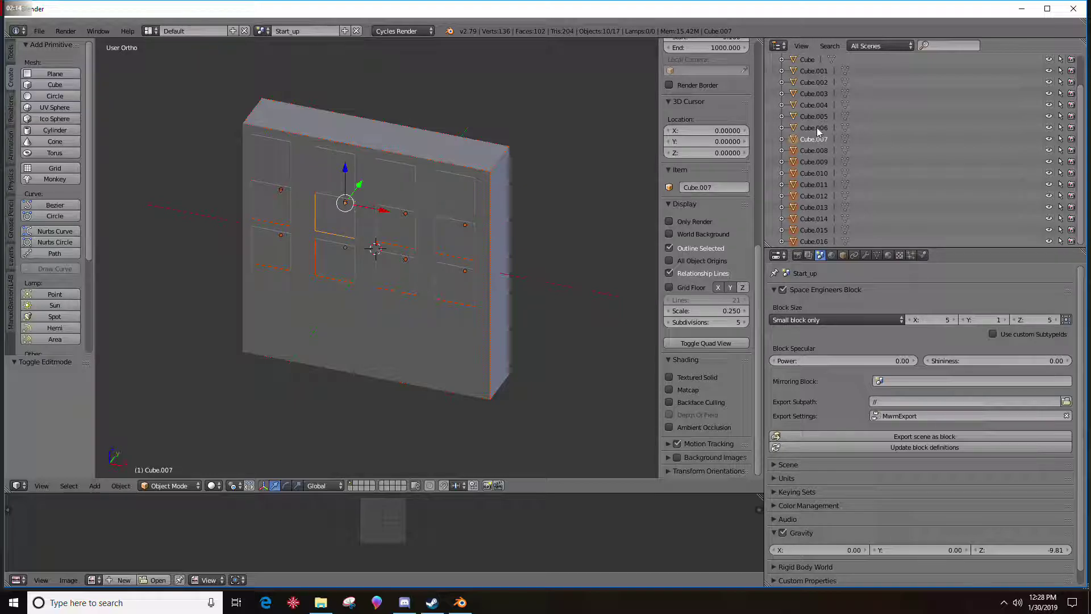
pyautogui.keyDown('ctrl'); pyautogui.click(817, 118); pyautogui.keyUp('ctrl')
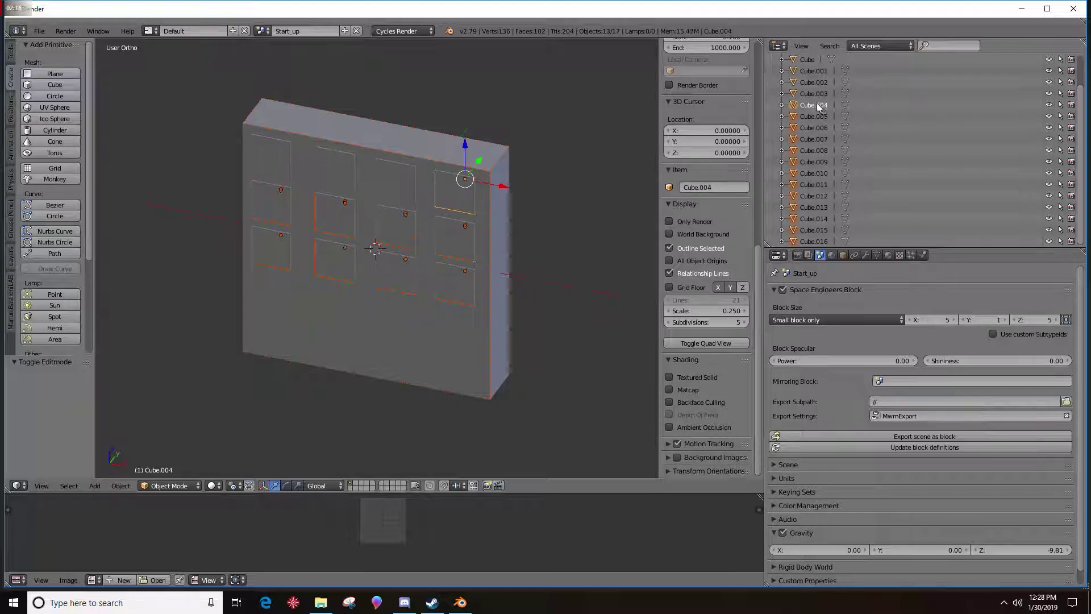
pyautogui.keyDown('ctrl'); pyautogui.click(816, 93); pyautogui.keyUp('ctrl')
pyautogui.keyDown('ctrl'); pyautogui.click(816, 71); pyautogui.keyUp('ctrl')
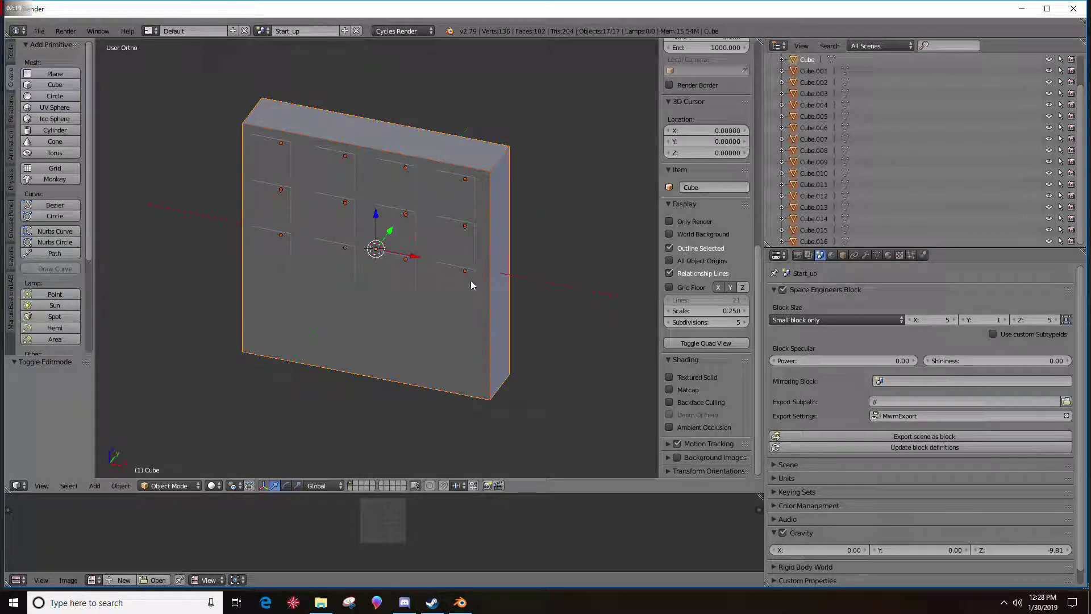
pyautogui.hotkey('ctrl', 'j')
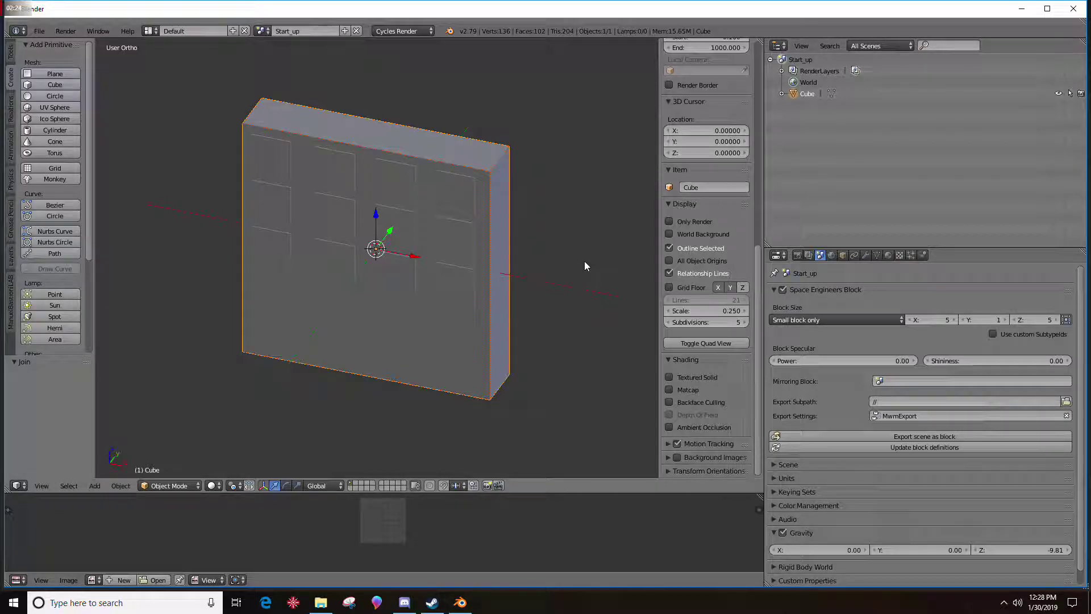
# Step: Undo the join, deselect the panel and start selecting cutter blocks Cube.001–Cube.003
pyautogui.hotkey('ctrl', 'z')
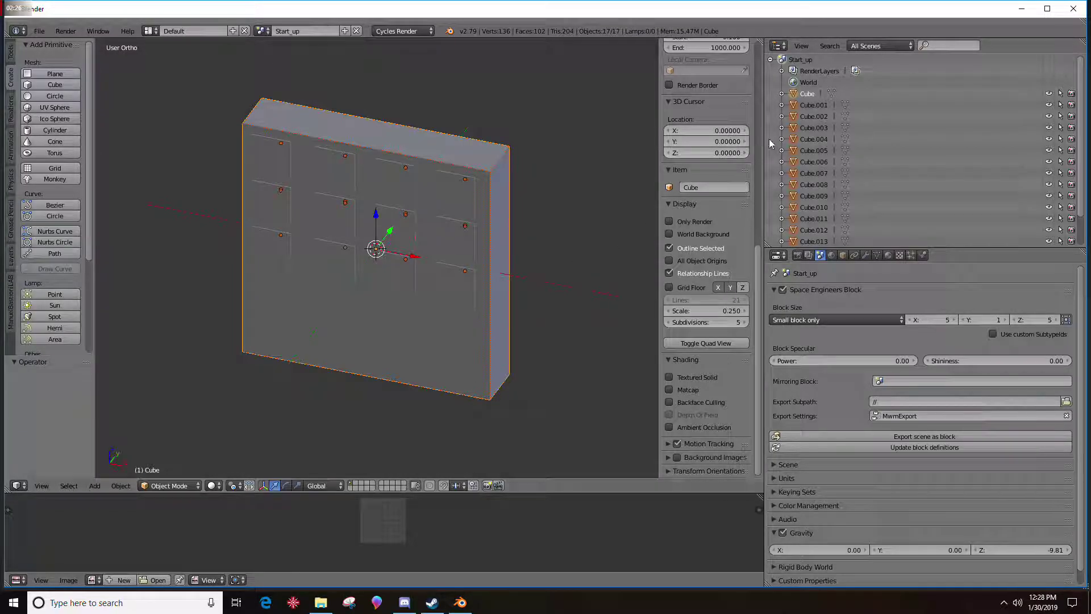
pyautogui.keyDown('ctrl'); pyautogui.click(809, 94); pyautogui.keyUp('ctrl')
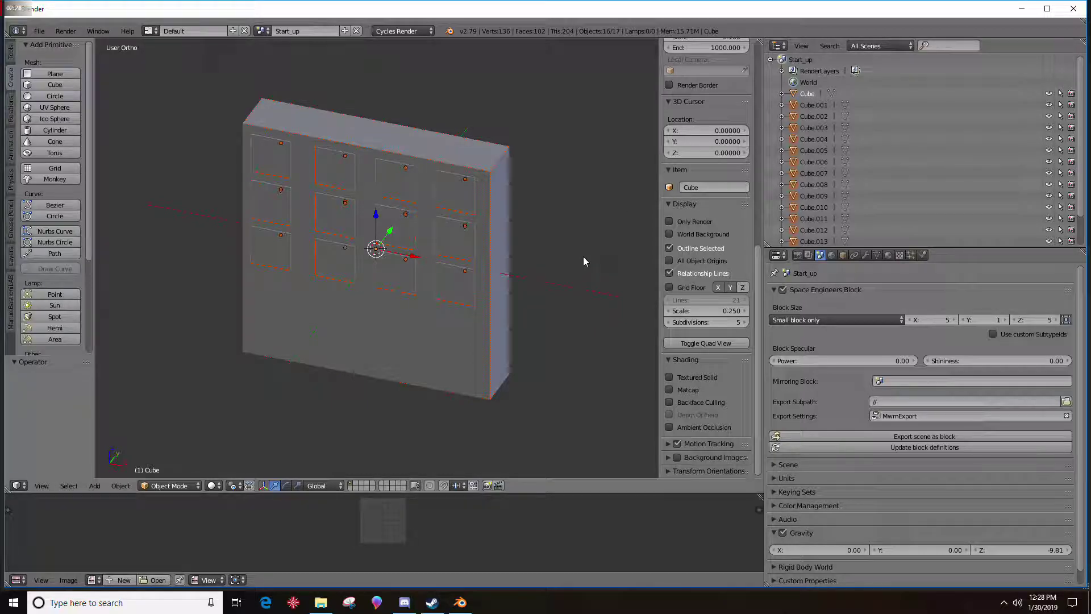
pyautogui.hotkey('ctrl', 'j')
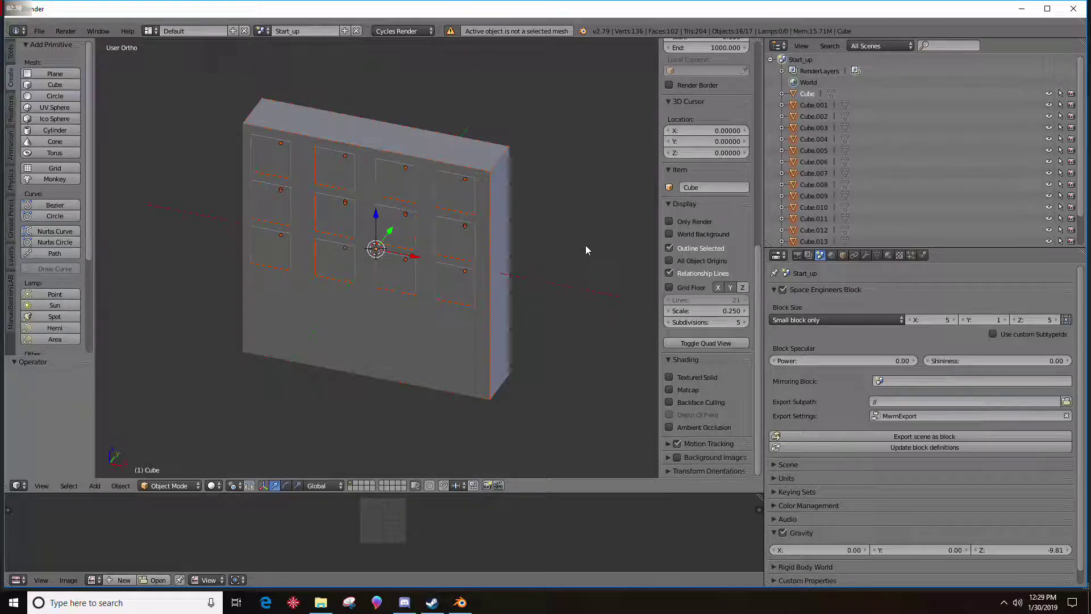
pyautogui.click(814, 105)
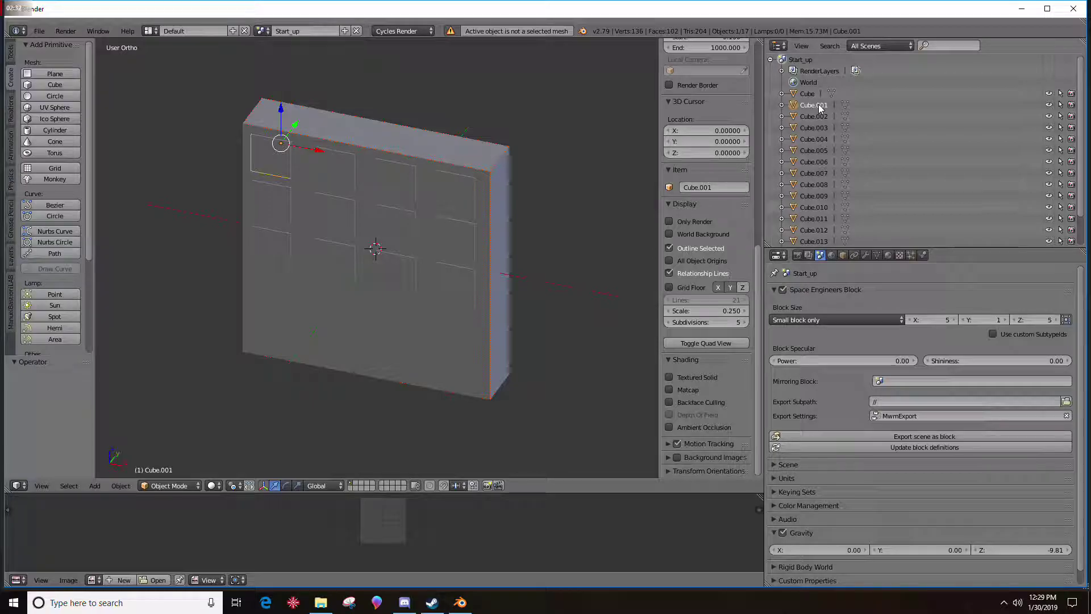
pyautogui.keyDown('ctrl'); pyautogui.click(813, 116); pyautogui.keyUp('ctrl')
pyautogui.keyDown('ctrl'); pyautogui.click(812, 129); pyautogui.keyUp('ctrl')
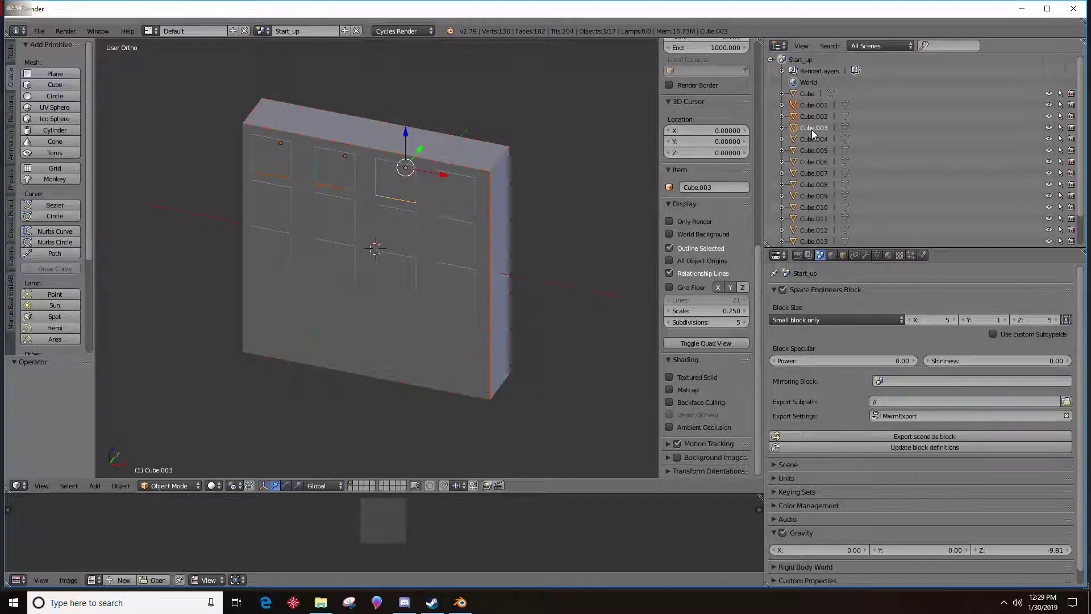
# Step: Select Cube.016 through Cube.001, with Cube.001 active, and join them with Ctrl+J
pyautogui.scroll(-2, 806, 193)
pyautogui.click(808, 242)
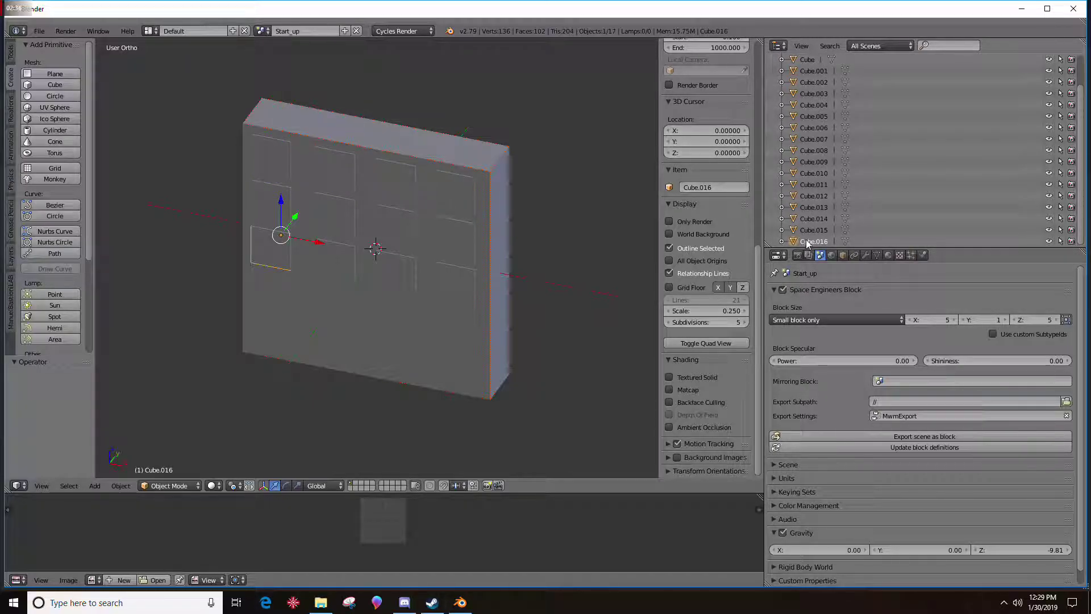
pyautogui.keyDown('ctrl'); pyautogui.click(805, 230); pyautogui.keyUp('ctrl')
pyautogui.keyDown('ctrl'); pyautogui.click(806, 207); pyautogui.keyUp('ctrl')
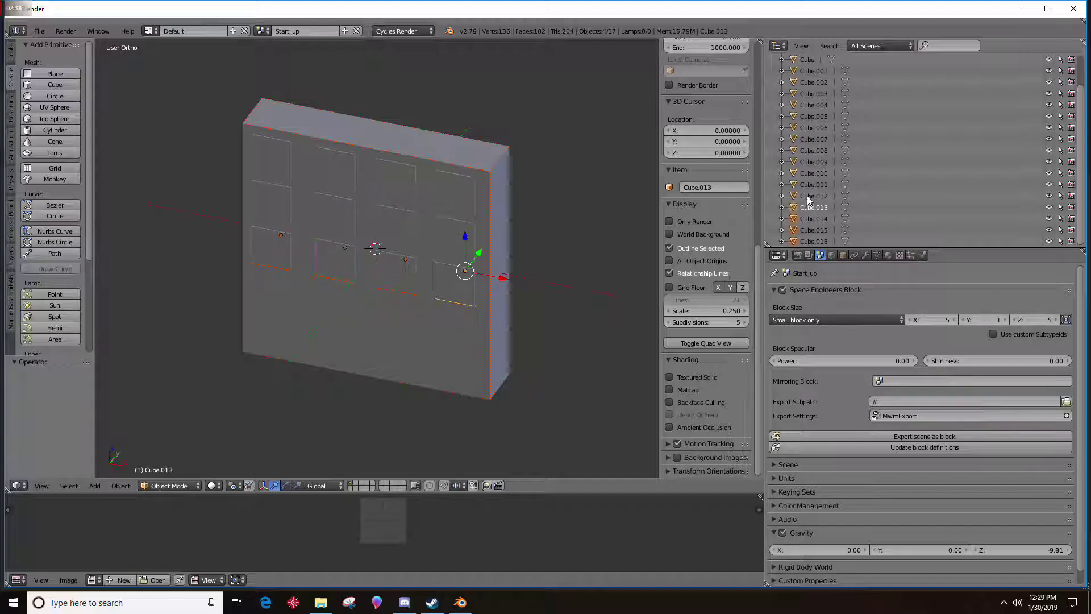
pyautogui.keyDown('ctrl'); pyautogui.click(807, 184); pyautogui.keyUp('ctrl')
pyautogui.keyDown('ctrl'); pyautogui.click(809, 162); pyautogui.keyUp('ctrl')
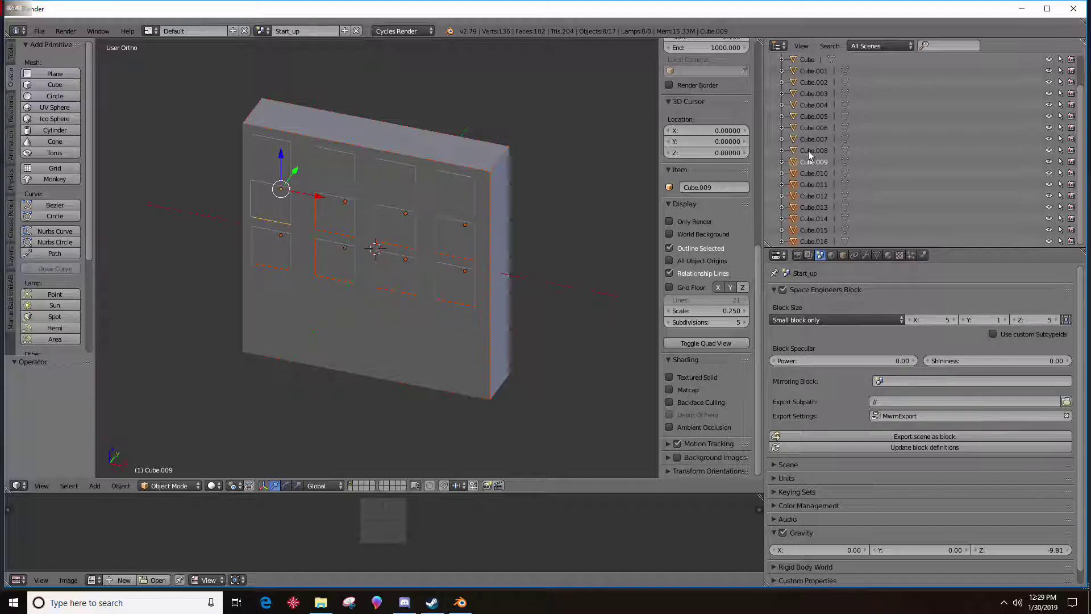
pyautogui.keyDown('ctrl'); pyautogui.click(810, 138); pyautogui.keyUp('ctrl')
pyautogui.keyDown('ctrl'); pyautogui.click(810, 116); pyautogui.keyUp('ctrl')
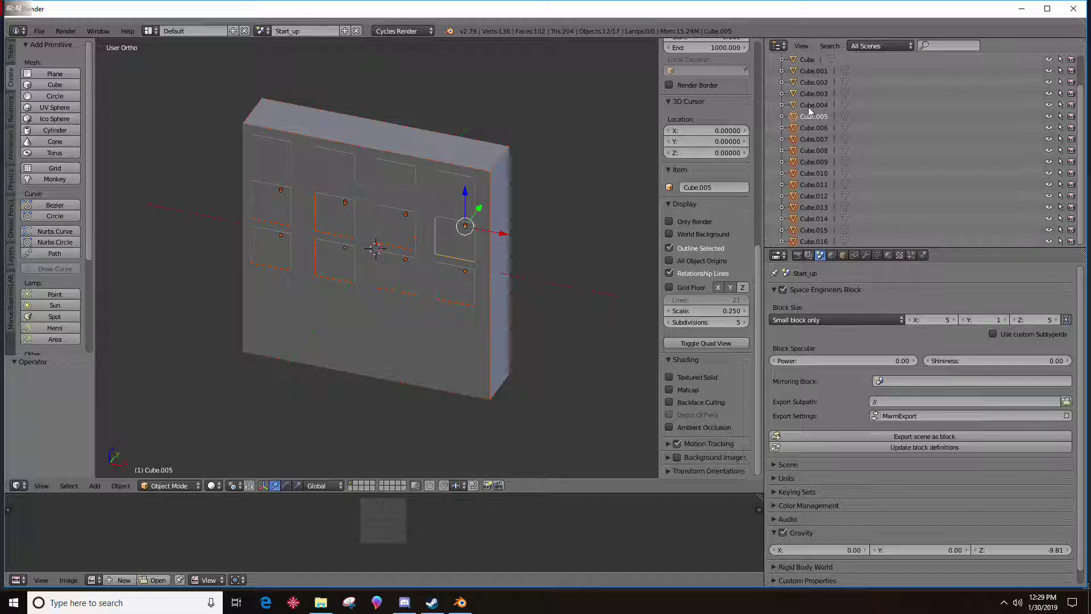
pyautogui.keyDown('ctrl'); pyautogui.click(809, 94); pyautogui.keyUp('ctrl')
pyautogui.keyDown('ctrl'); pyautogui.click(803, 83); pyautogui.keyUp('ctrl')
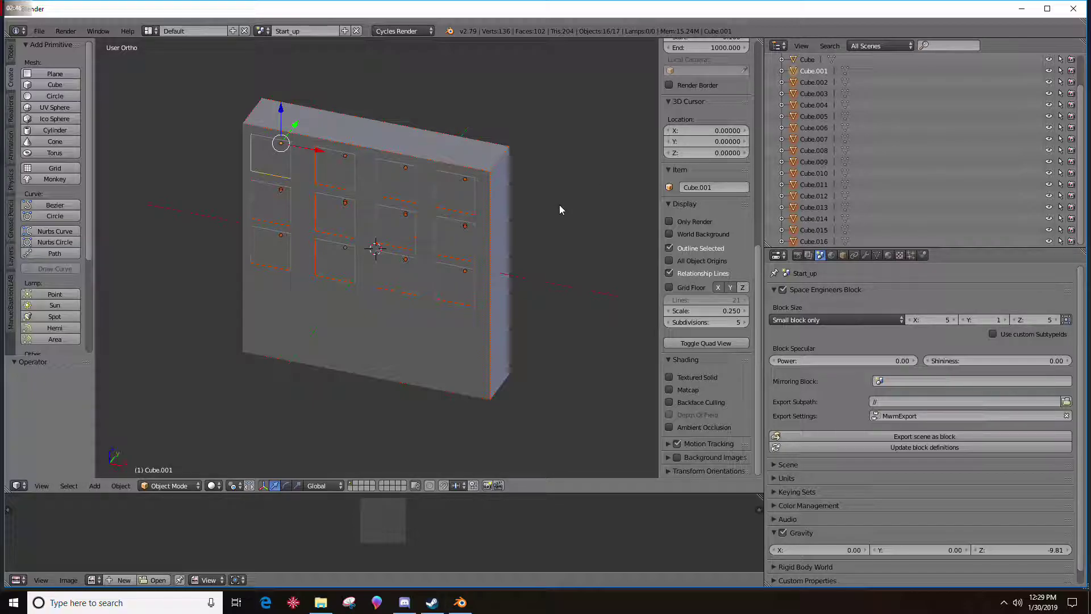
pyautogui.hotkey('ctrl', 'j')
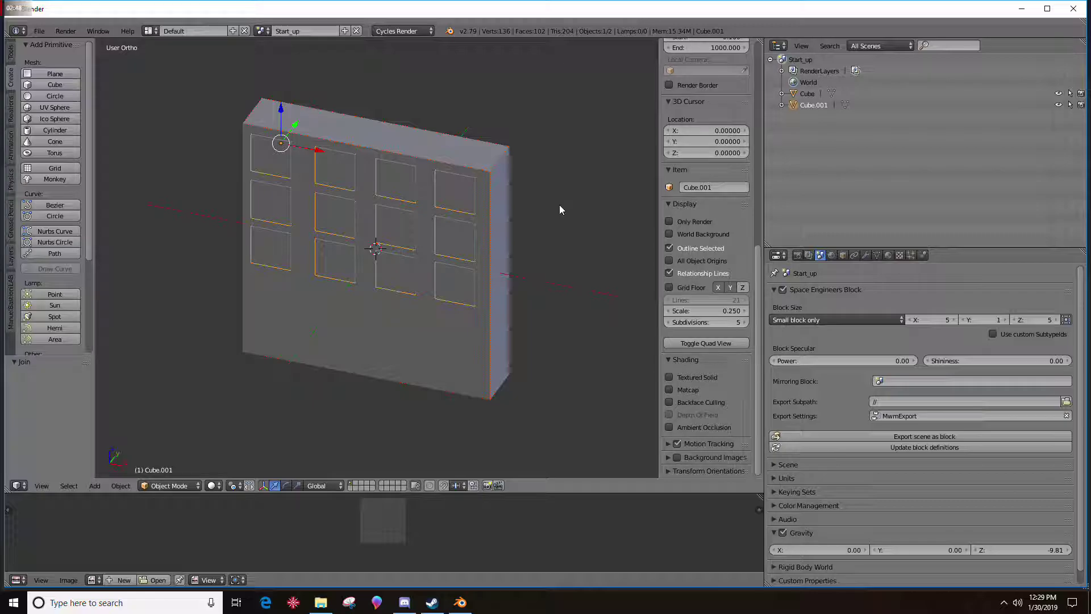
# Step: Select only the panel Cube and add a Boolean modifier using Cube.001 as its object
pyautogui.moveTo(559, 209)
pyautogui.mouseDown(button='middle')
pyautogui.moveTo(614, 175)
pyautogui.moveTo(619, 207)
pyautogui.moveTo(549, 230)
pyautogui.moveTo(561, 219)
pyautogui.mouseUp(button='middle')
pyautogui.press('a')
pyautogui.press('a')
pyautogui.press('a')
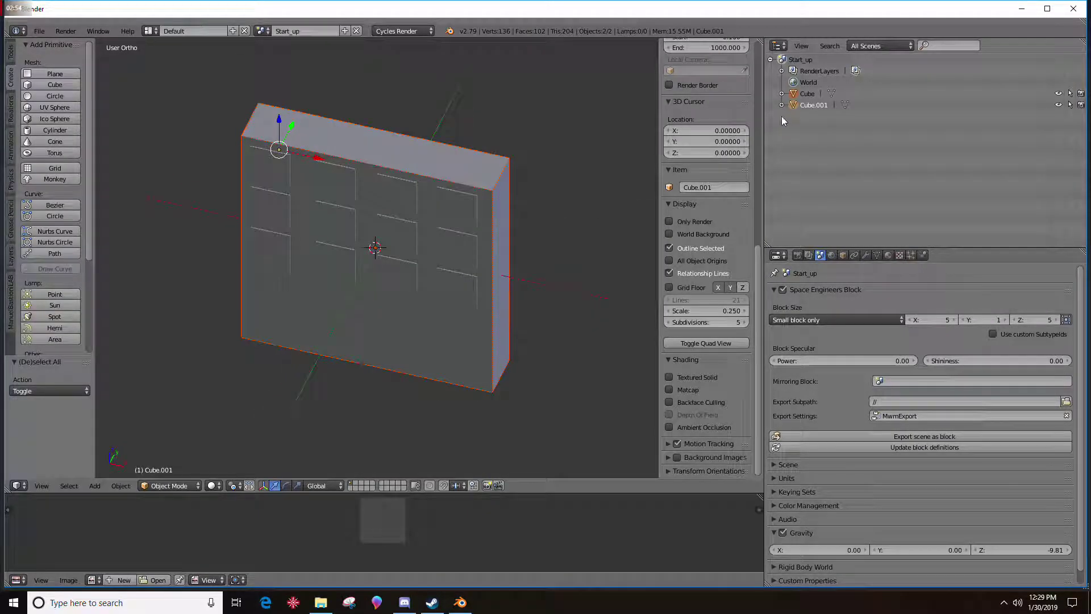
pyautogui.click(810, 94)
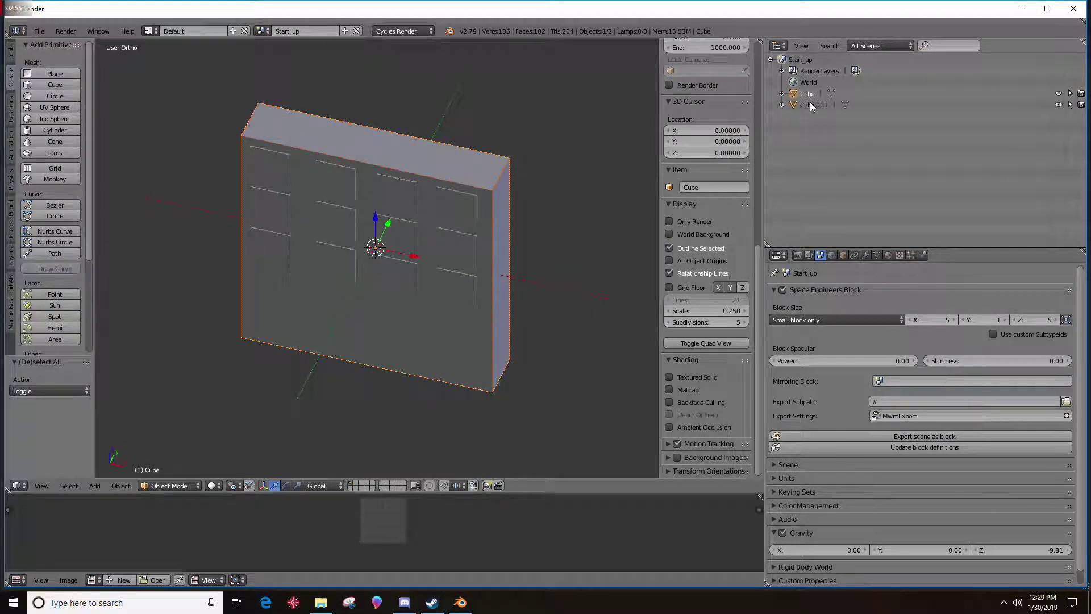
pyautogui.click(866, 254)
pyautogui.click(831, 295)
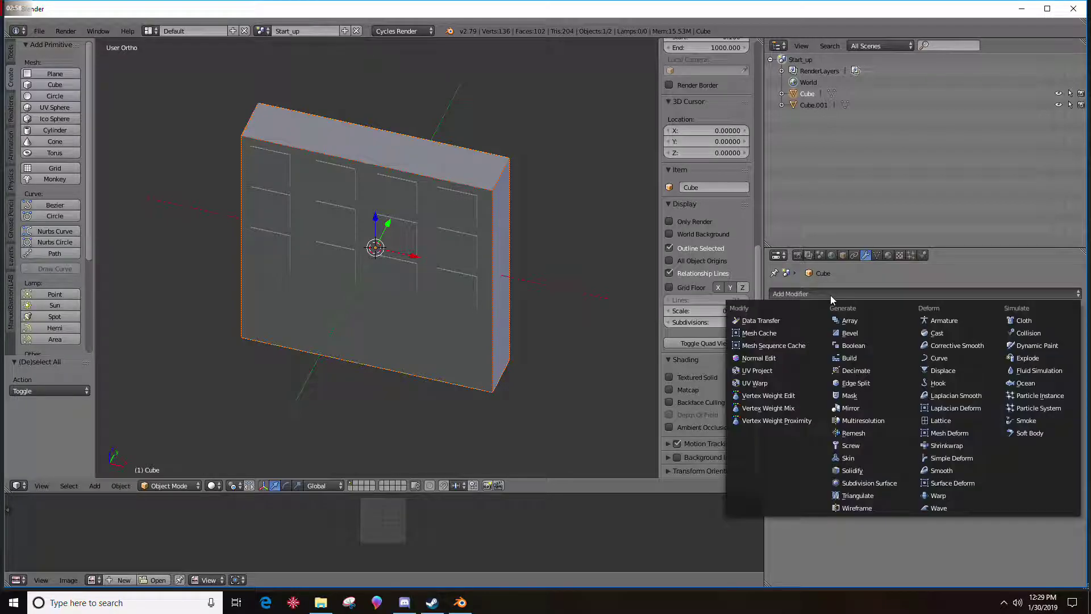
pyautogui.click(851, 344)
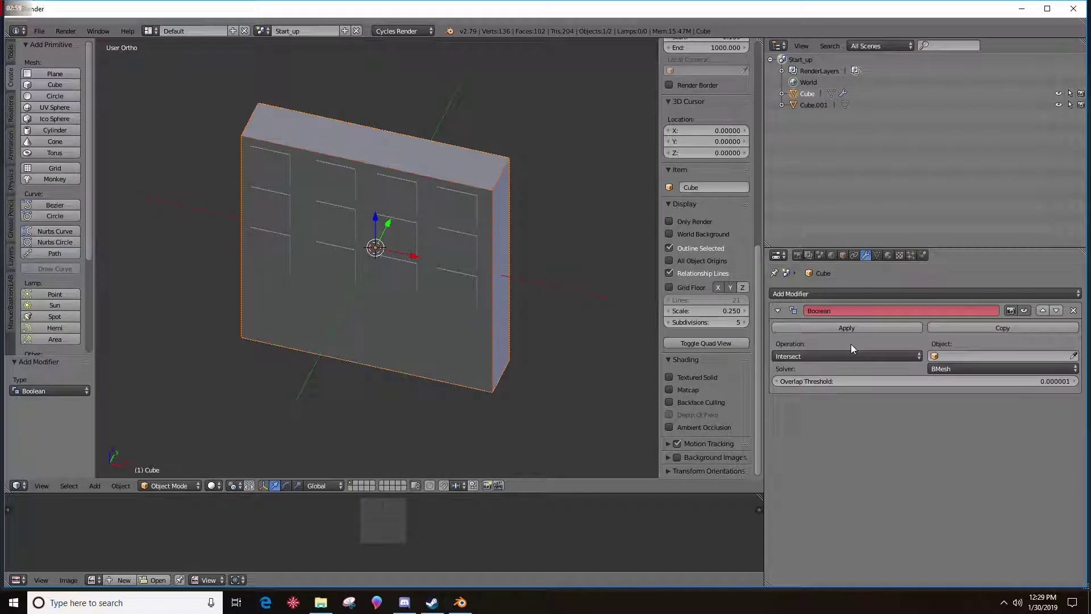
pyautogui.click(946, 356)
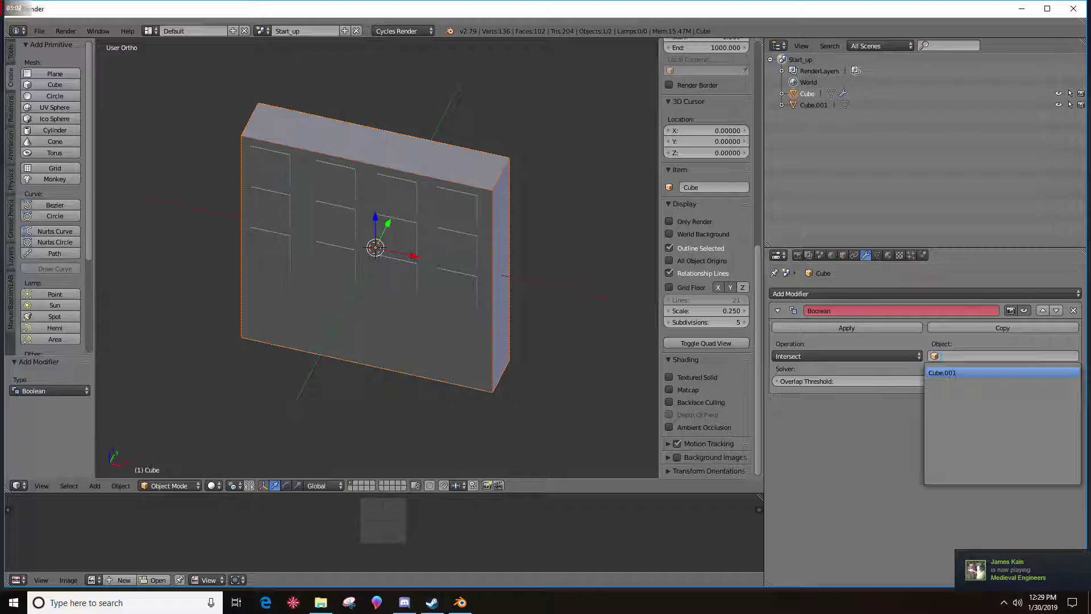
pyautogui.click(943, 372)
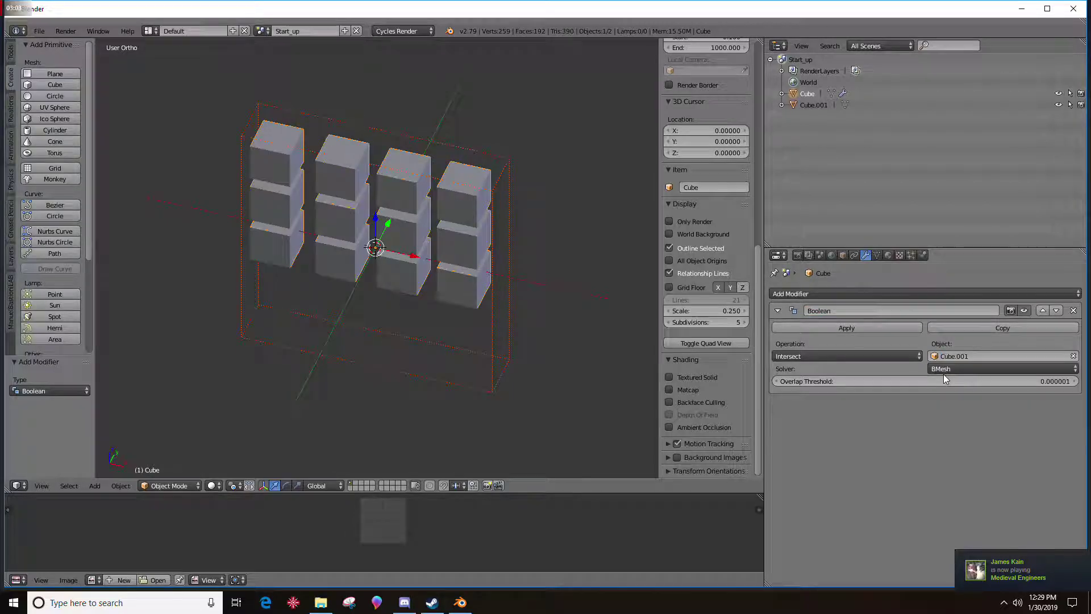
# Step: Set the Boolean operation to Difference and the solver to Carve, then orbit to check
pyautogui.click(809, 354)
pyautogui.click(801, 320)
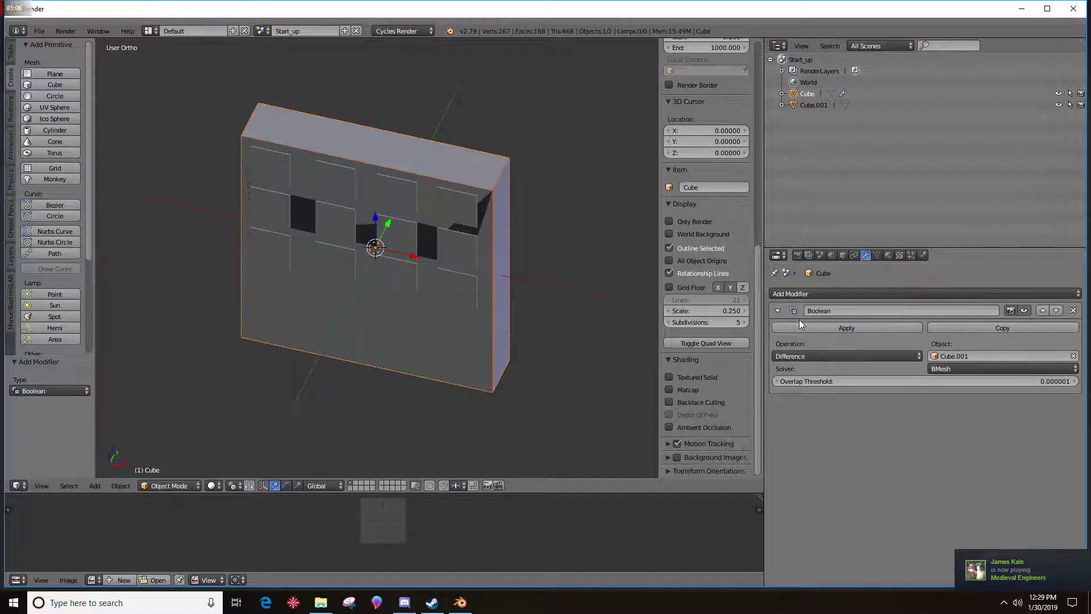
pyautogui.moveTo(556, 198)
pyautogui.mouseDown(button='middle')
pyautogui.moveTo(517, 170)
pyautogui.moveTo(526, 141)
pyautogui.moveTo(561, 178)
pyautogui.mouseUp(button='middle')
pyautogui.click(943, 368)
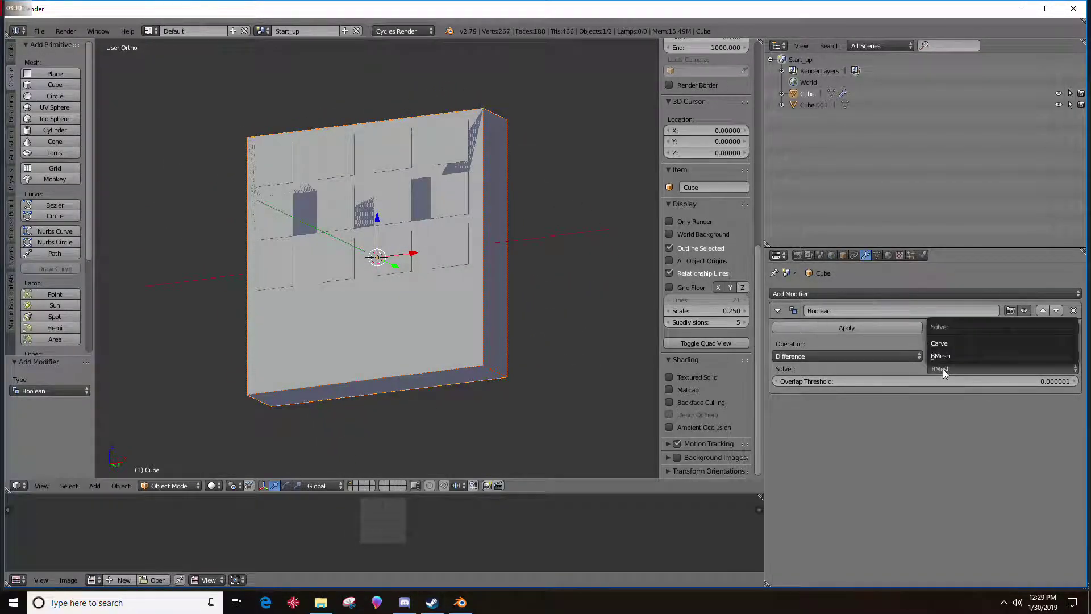
pyautogui.click(946, 343)
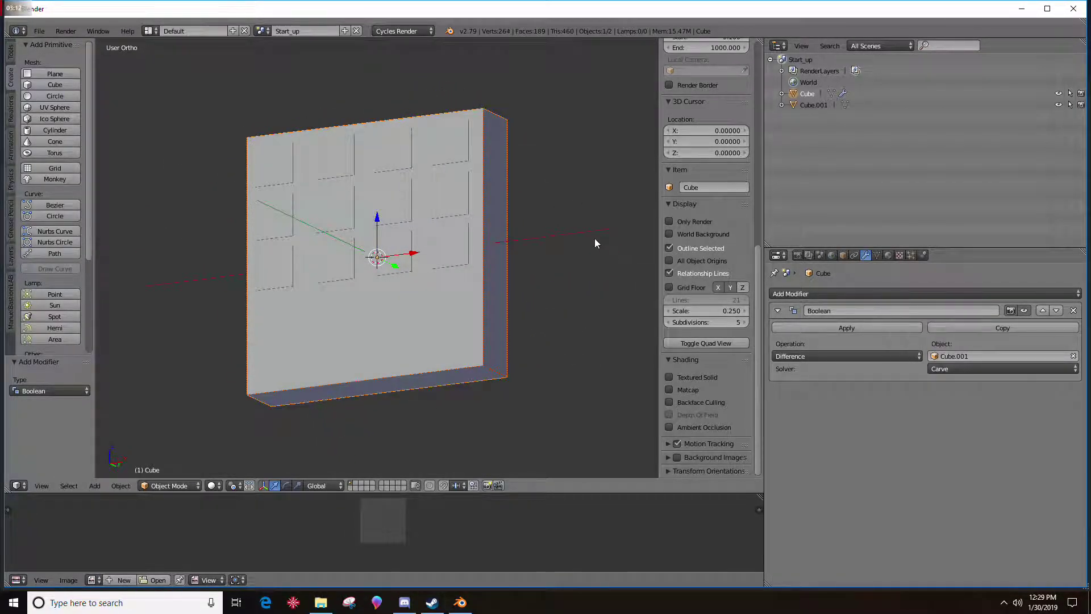
pyautogui.moveTo(595, 237); pyautogui.dragTo(601, 303, button='middle')
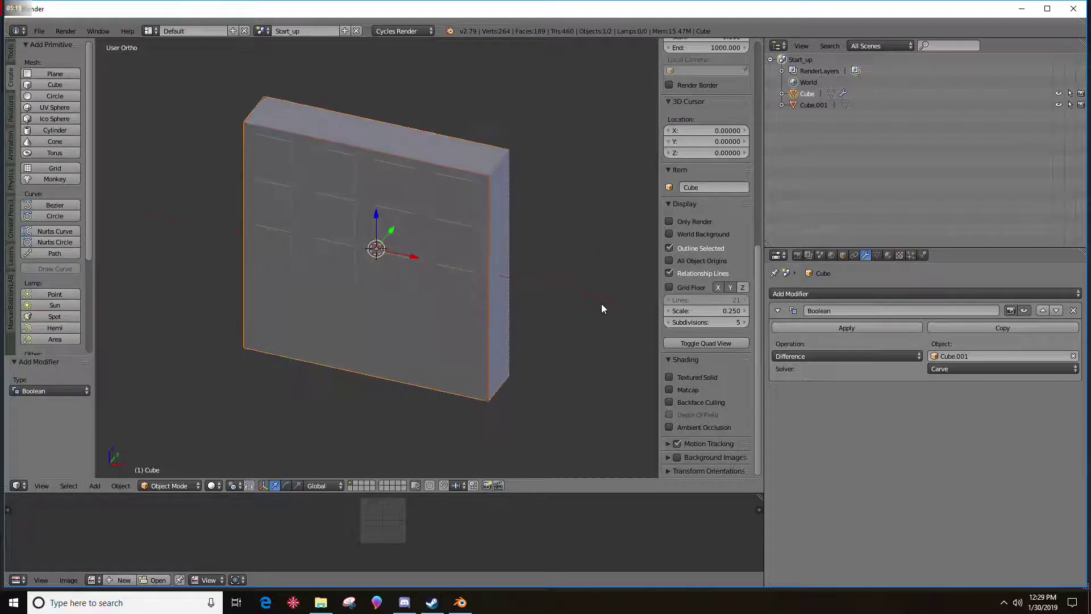
# Step: Apply the Boolean modifier and hide Cube.001 to reveal the recessed grid in the wall
pyautogui.click(835, 329)
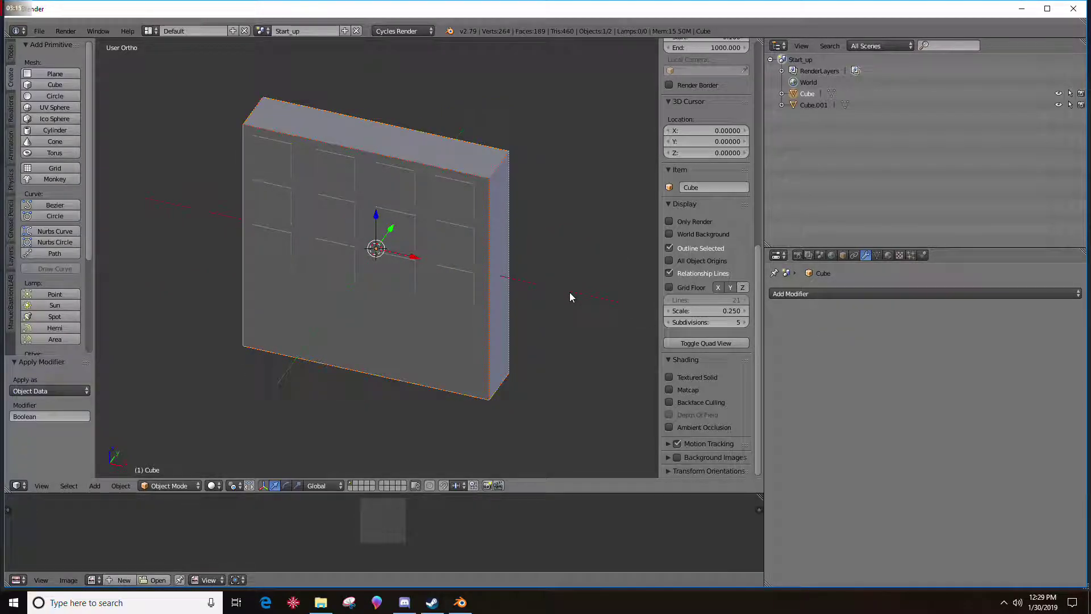
pyautogui.click(824, 106)
pyautogui.click(1058, 106)
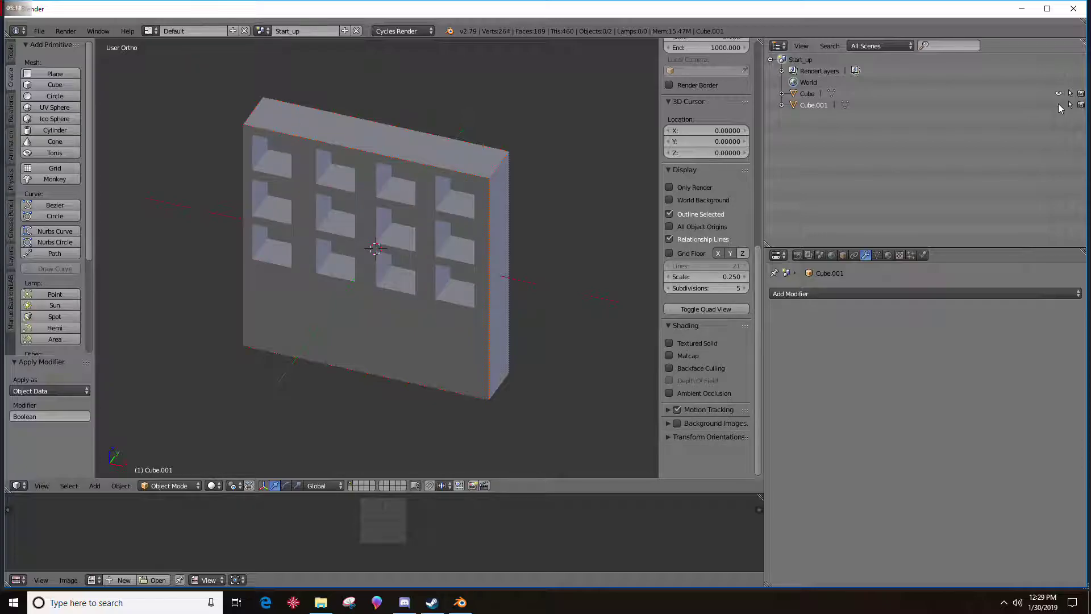
pyautogui.moveTo(640, 208); pyautogui.dragTo(653, 177, button='middle')
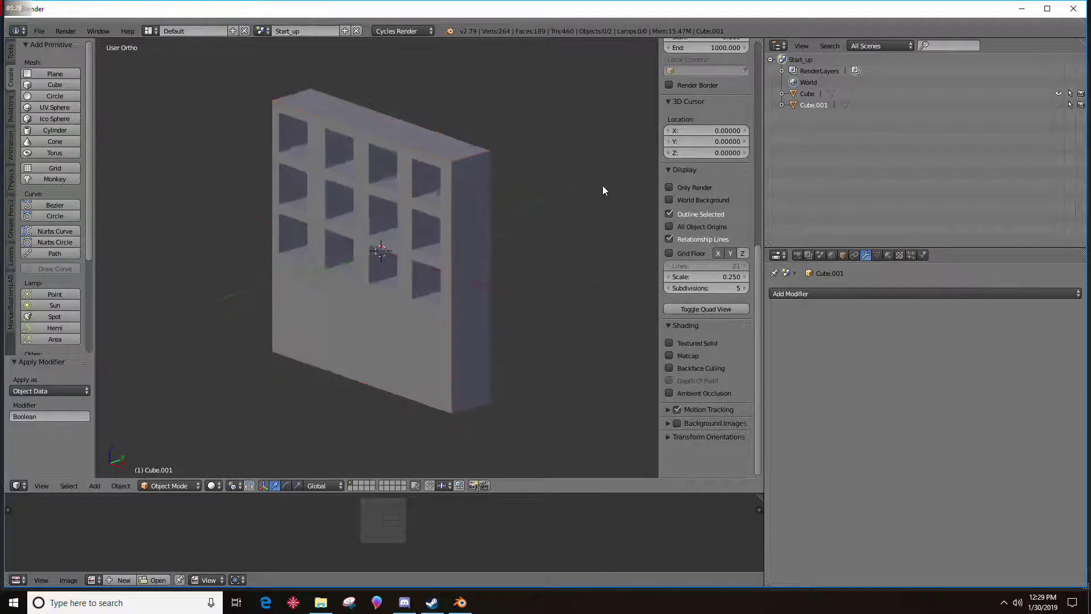